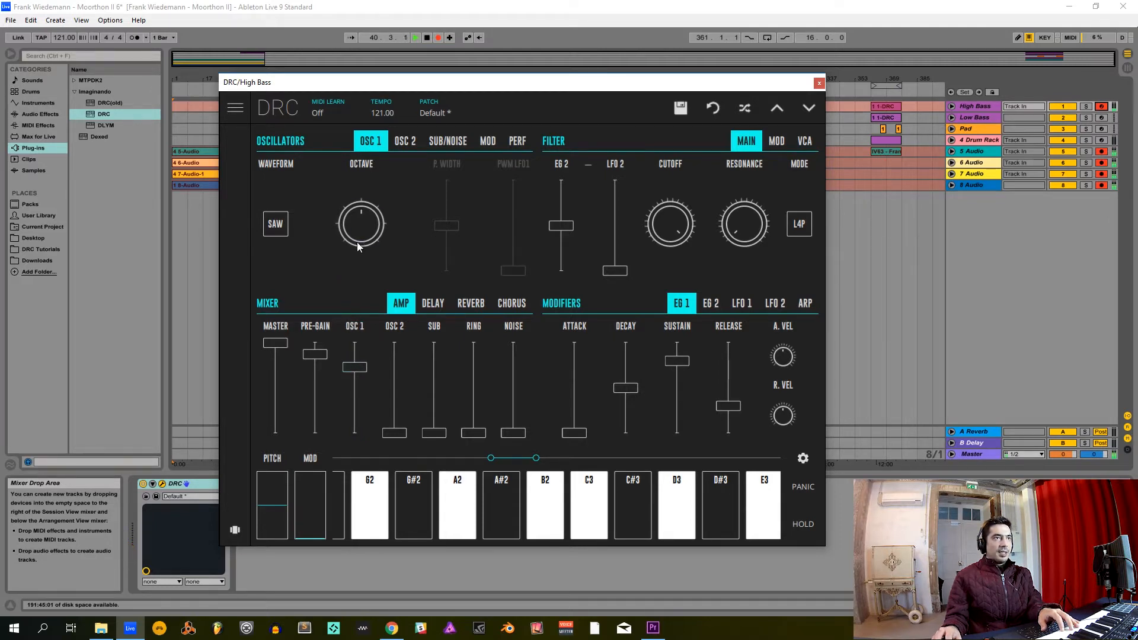
# - Set oscillator 1's octave to -2 and change the High Bass synth's voice mode to Mono
pyautogui.moveTo(357, 242); pyautogui.dragTo(361, 282)
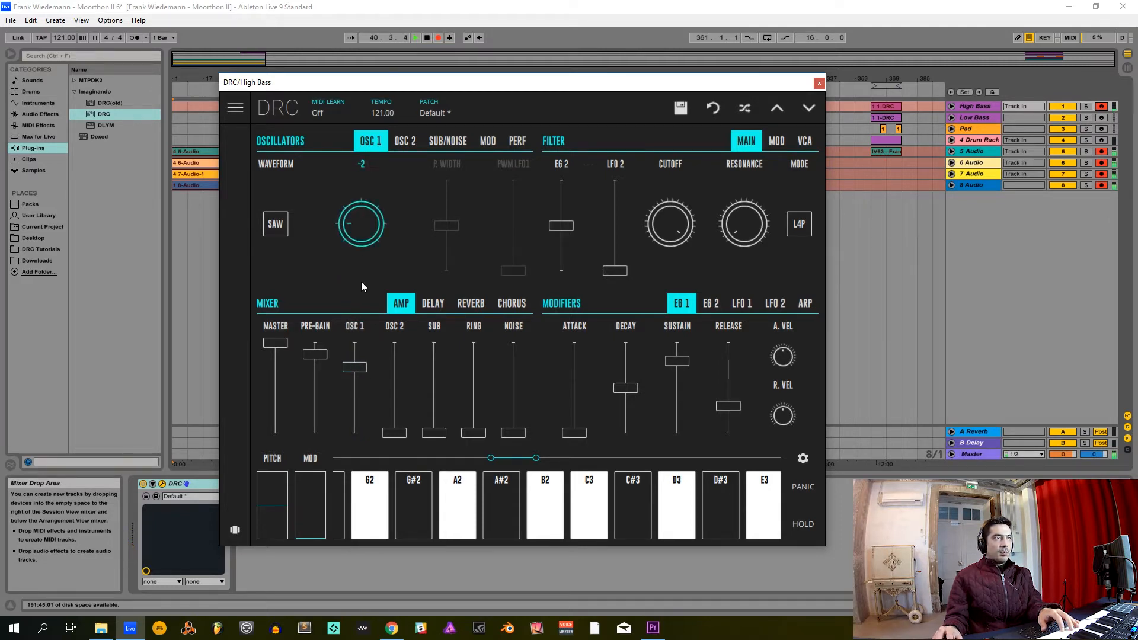
pyautogui.click(518, 147)
pyautogui.click(276, 224)
pyautogui.click(276, 223)
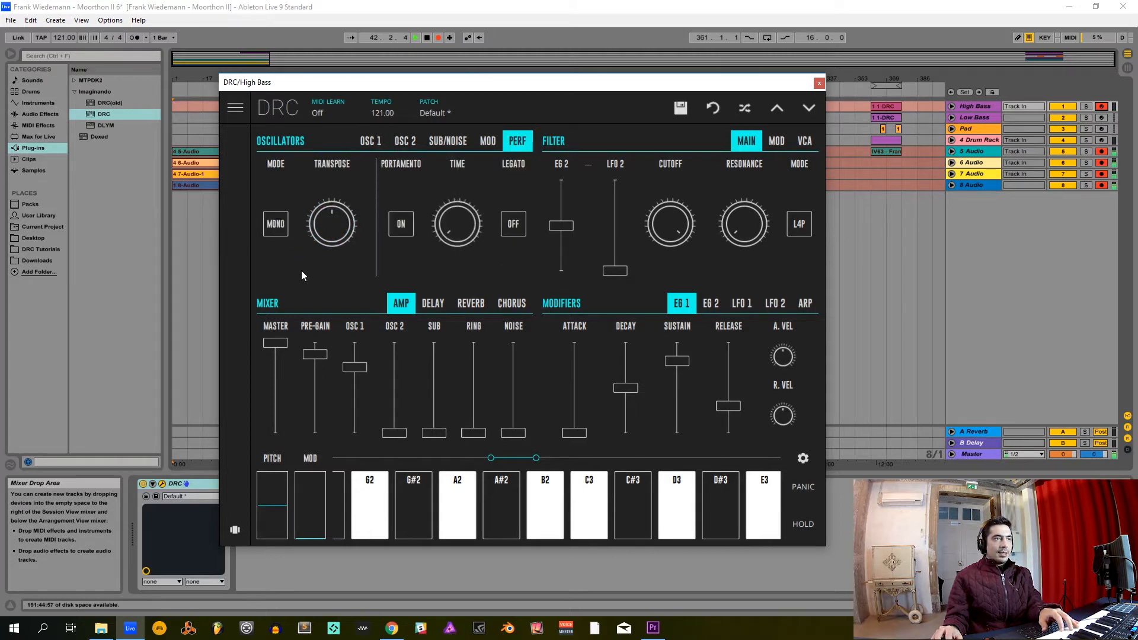
# - Raise the sub oscillator's level to roughly three quarters and turn up its octave, returning to oscillator 1's settings
pyautogui.click(432, 363)
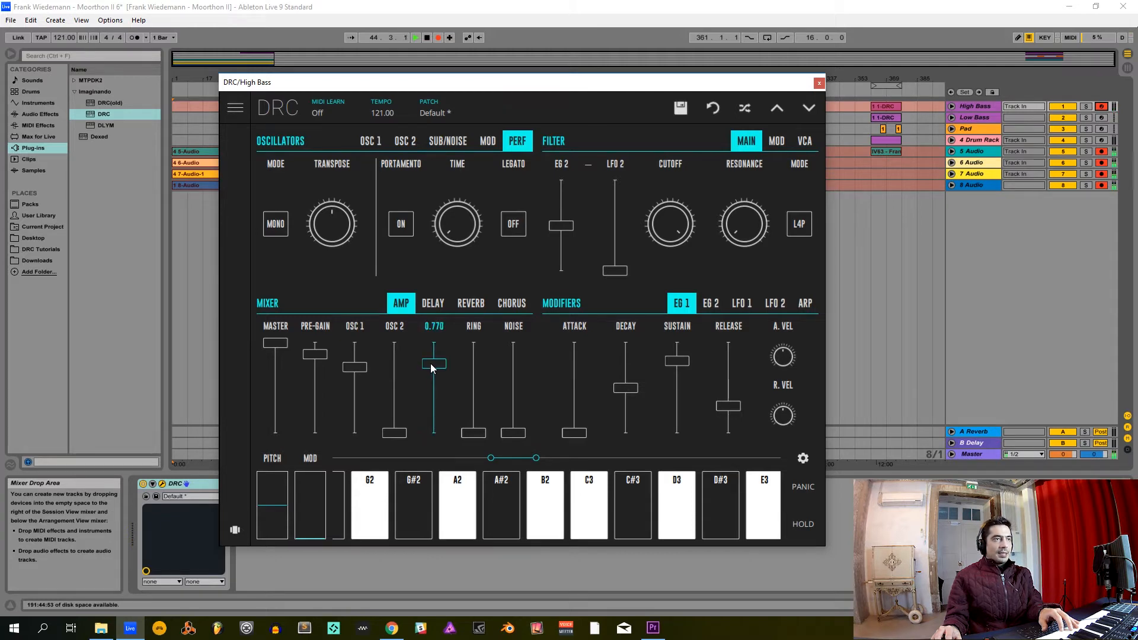
pyautogui.moveTo(429, 363); pyautogui.dragTo(433, 367)
pyautogui.click(451, 141)
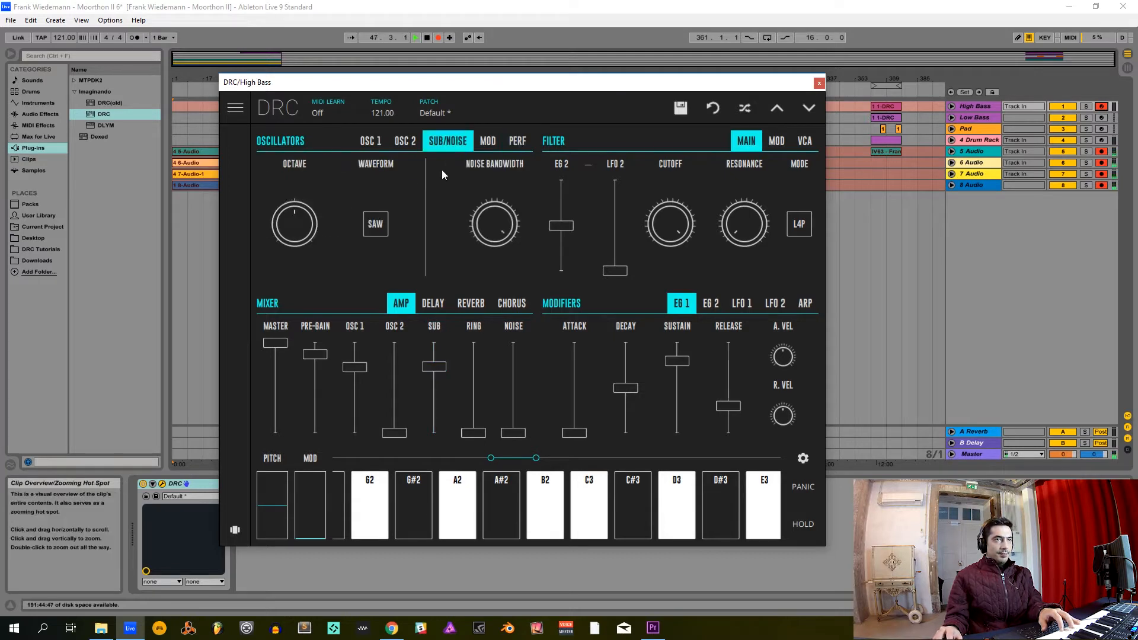
pyautogui.moveTo(301, 231); pyautogui.dragTo(298, 84)
pyautogui.click(371, 141)
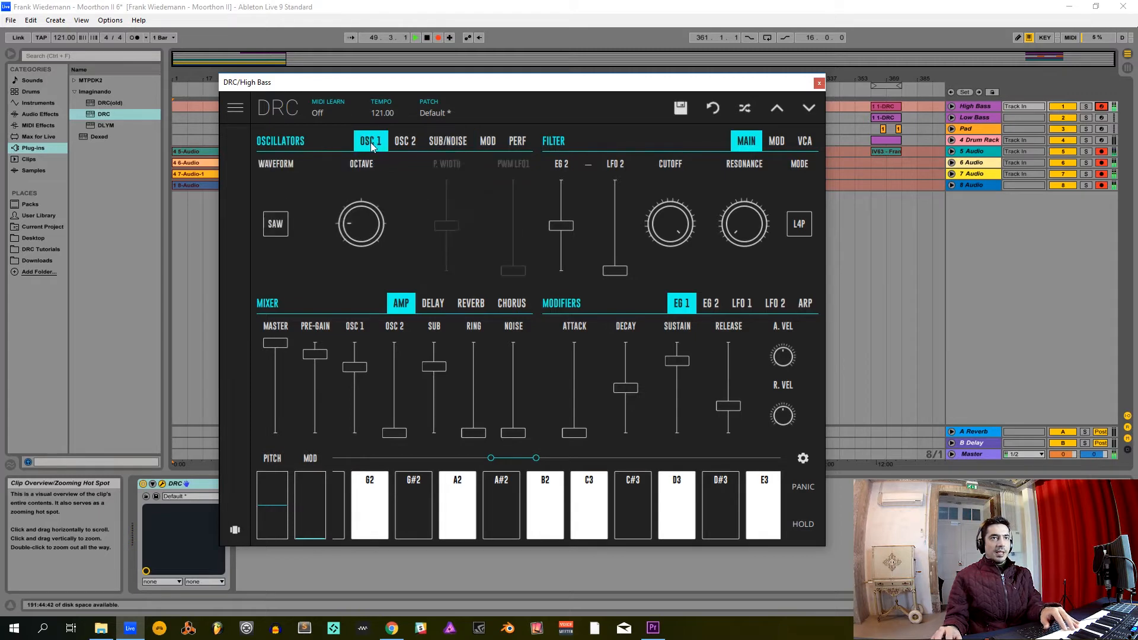
# - Switch the filter mode to B2P and lower the cutoff to about 0.13
pyautogui.click(799, 224)
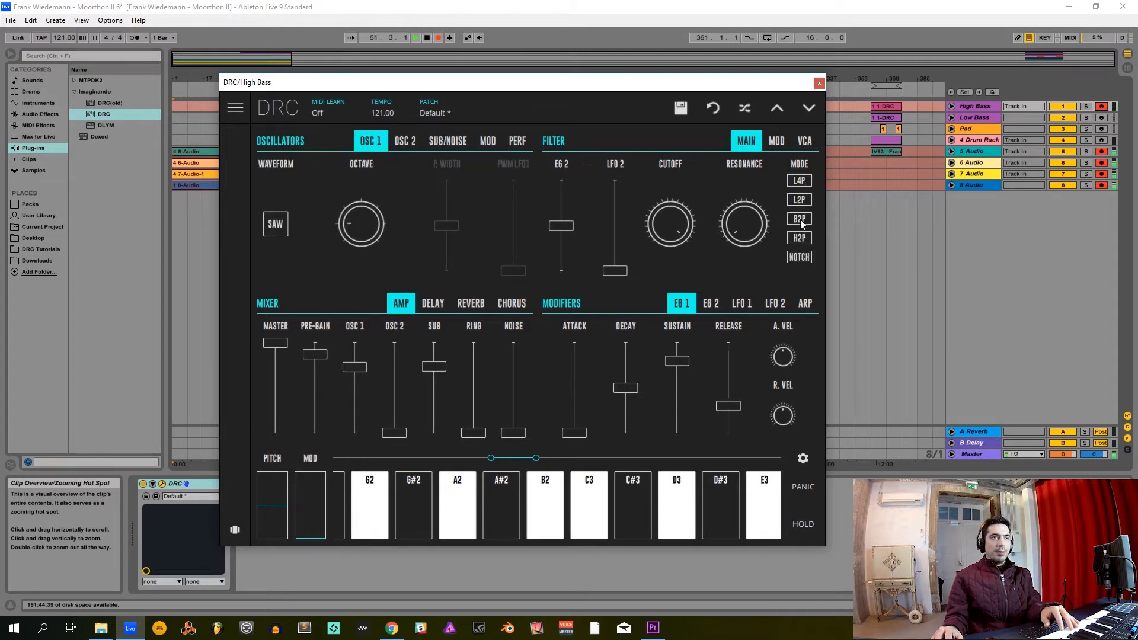
pyautogui.click(800, 220)
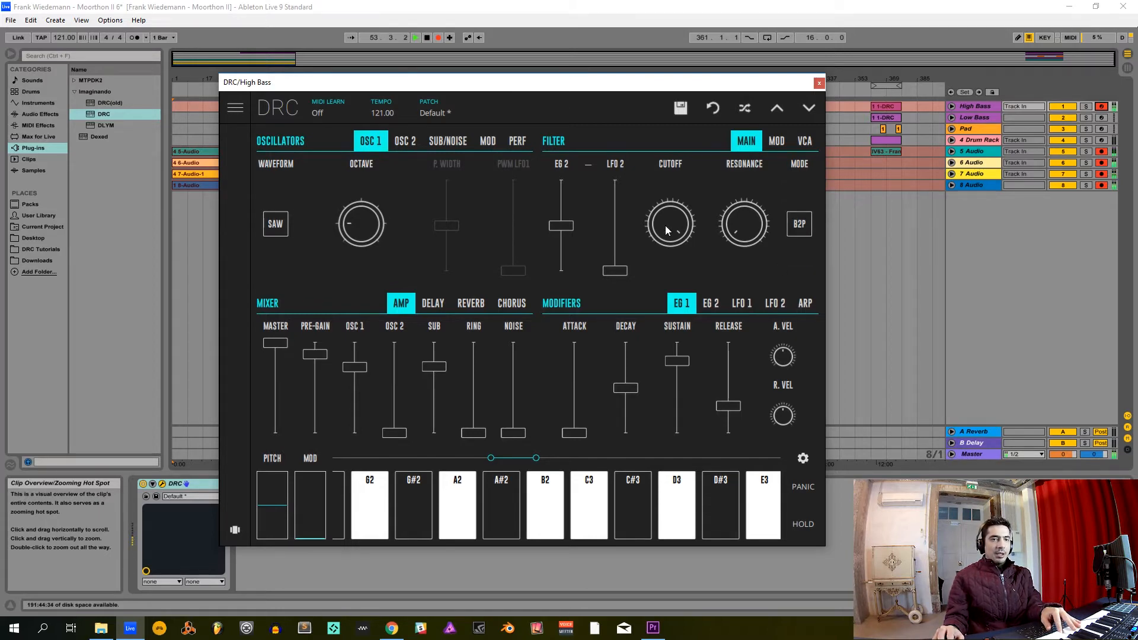
pyautogui.moveTo(672, 226); pyautogui.dragTo(674, 499)
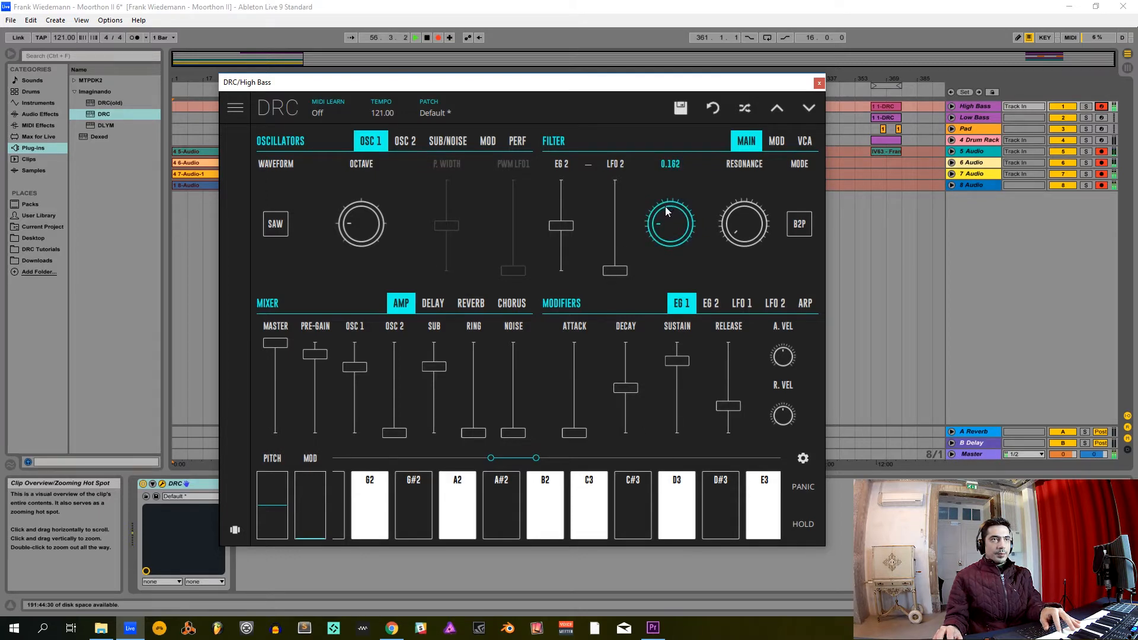
pyautogui.moveTo(662, 214); pyautogui.dragTo(659, 220)
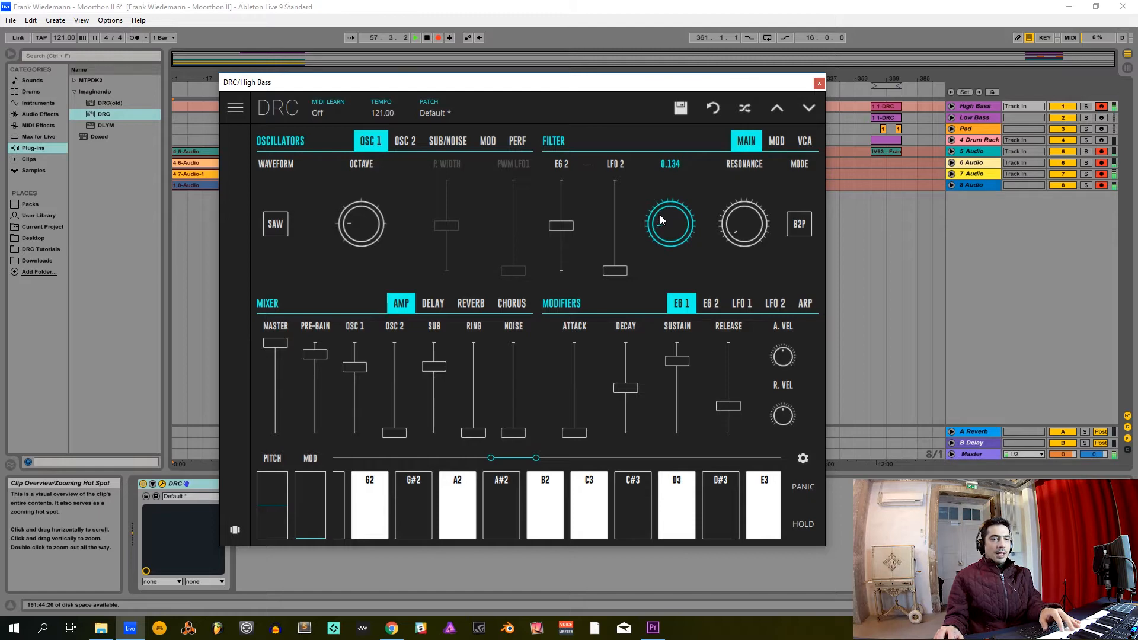
# - Lower the filter's EG 2 amount to about 0.17 and raise the resonance to a little under half
pyautogui.click(563, 229)
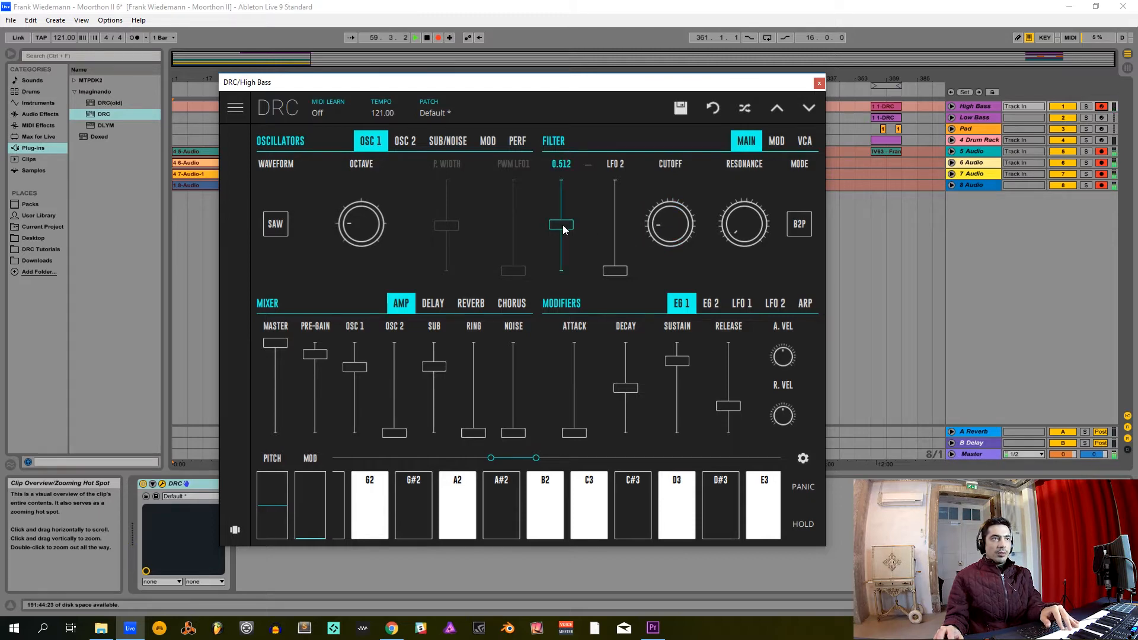
pyautogui.moveTo(563, 230); pyautogui.dragTo(566, 261)
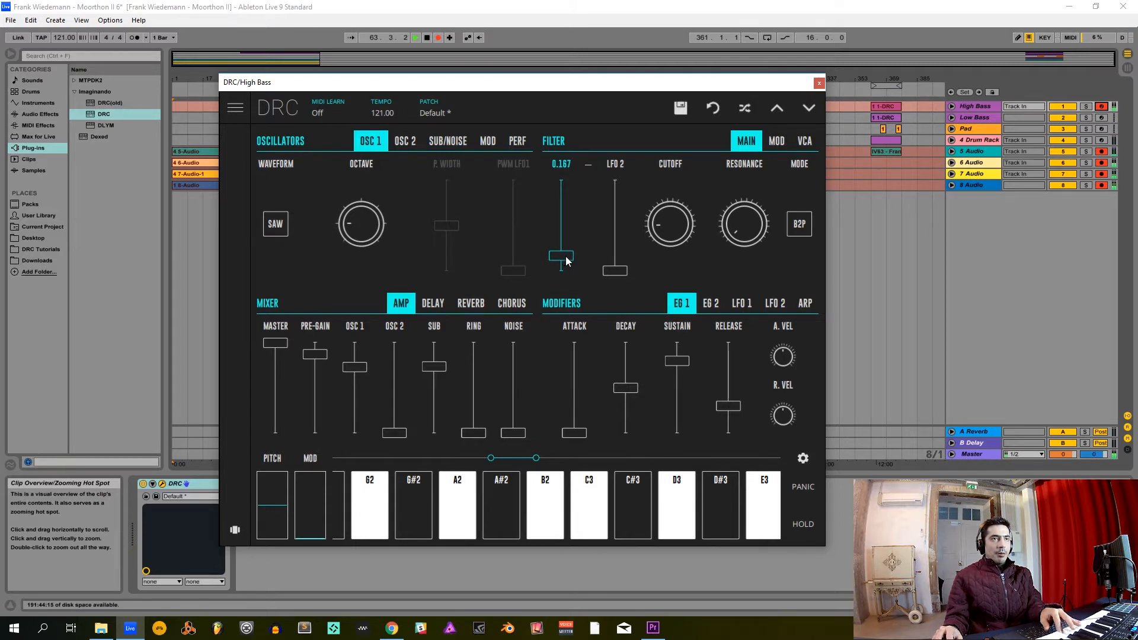
pyautogui.moveTo(748, 229); pyautogui.dragTo(748, 183)
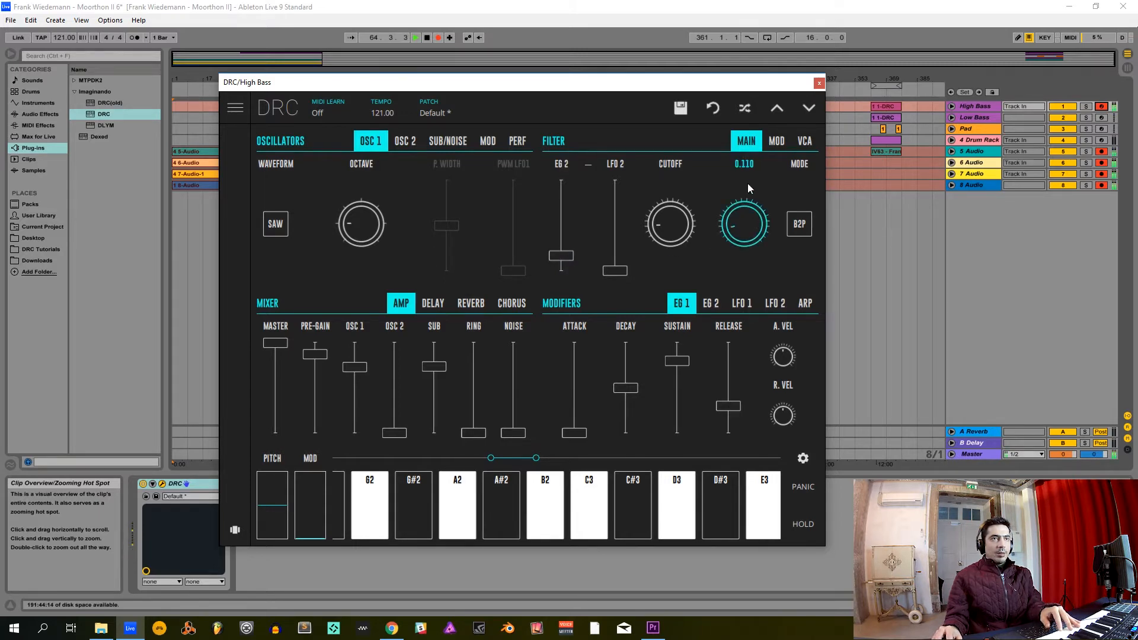
pyautogui.moveTo(735, 108); pyautogui.dragTo(736, 112)
pyautogui.moveTo(740, 228); pyautogui.dragTo(734, 227)
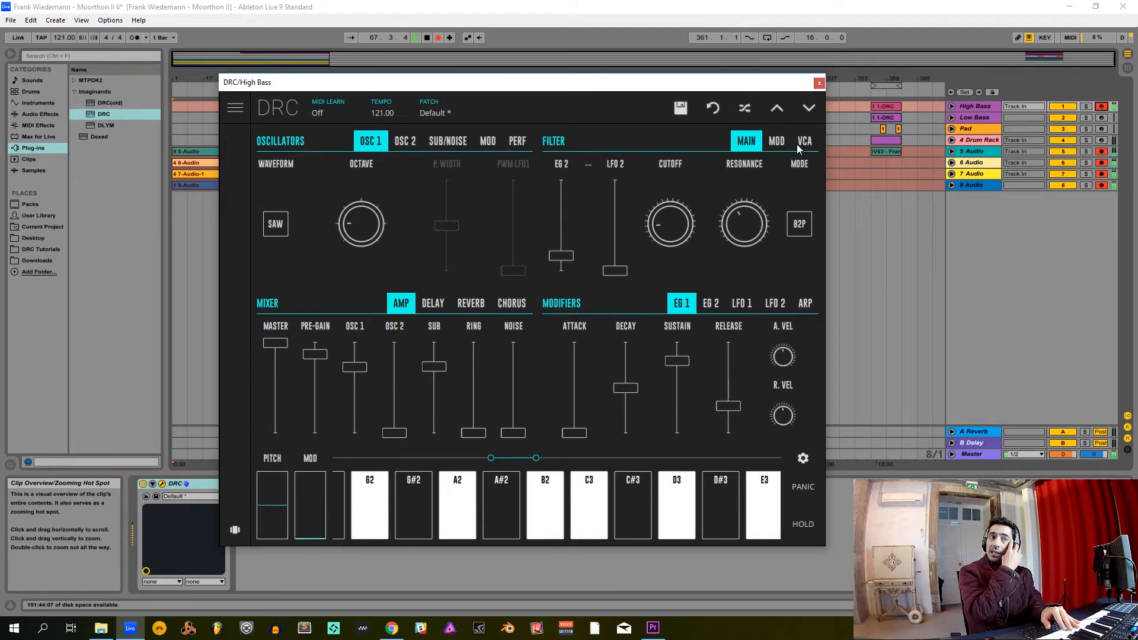
# - Lower the filter's velocity modulation slightly below centre and return to the main filter settings
pyautogui.click(777, 143)
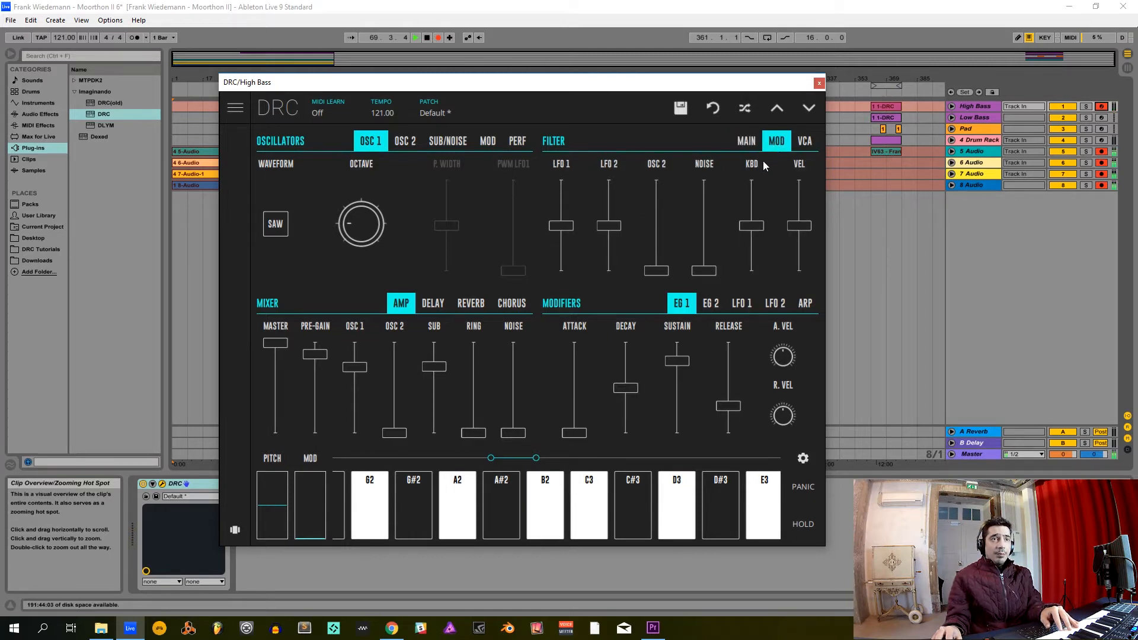
pyautogui.moveTo(799, 230); pyautogui.dragTo(799, 241)
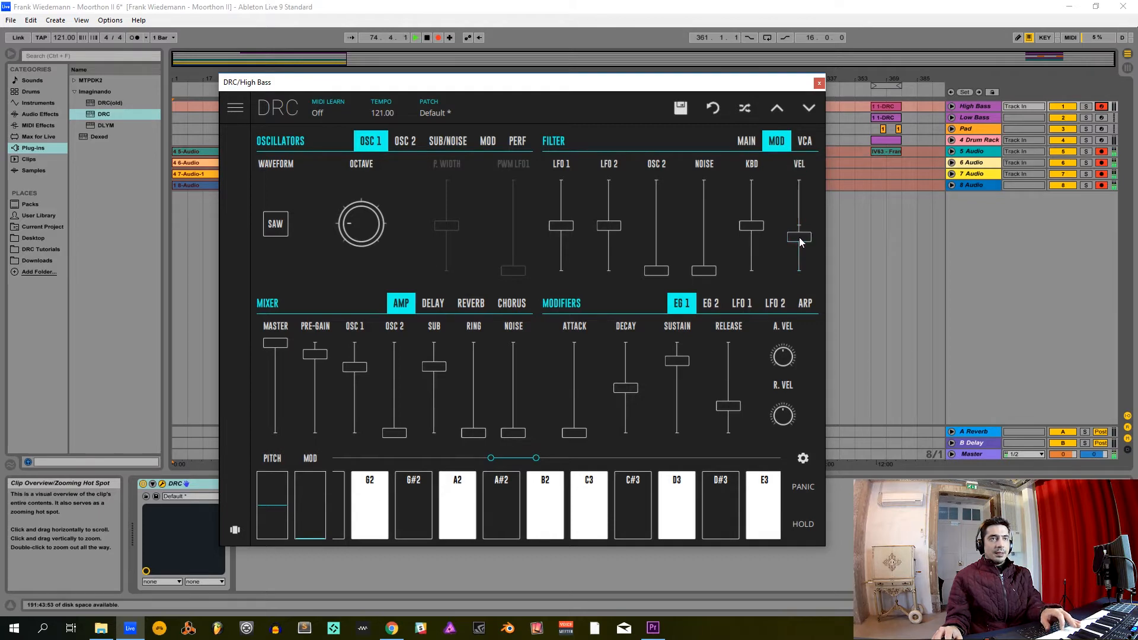
pyautogui.click(746, 142)
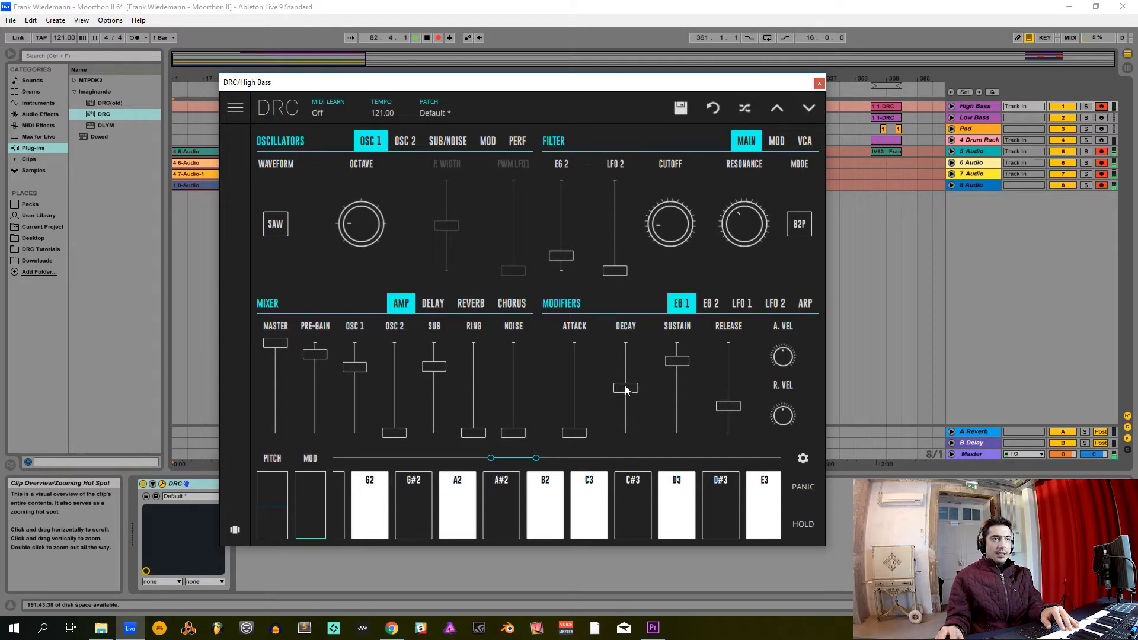
# - Shape envelope EG 1 with a slightly longer decay, sustain lowered to about half, and release of about 0.26
pyautogui.moveTo(627, 390); pyautogui.dragTo(728, 413)
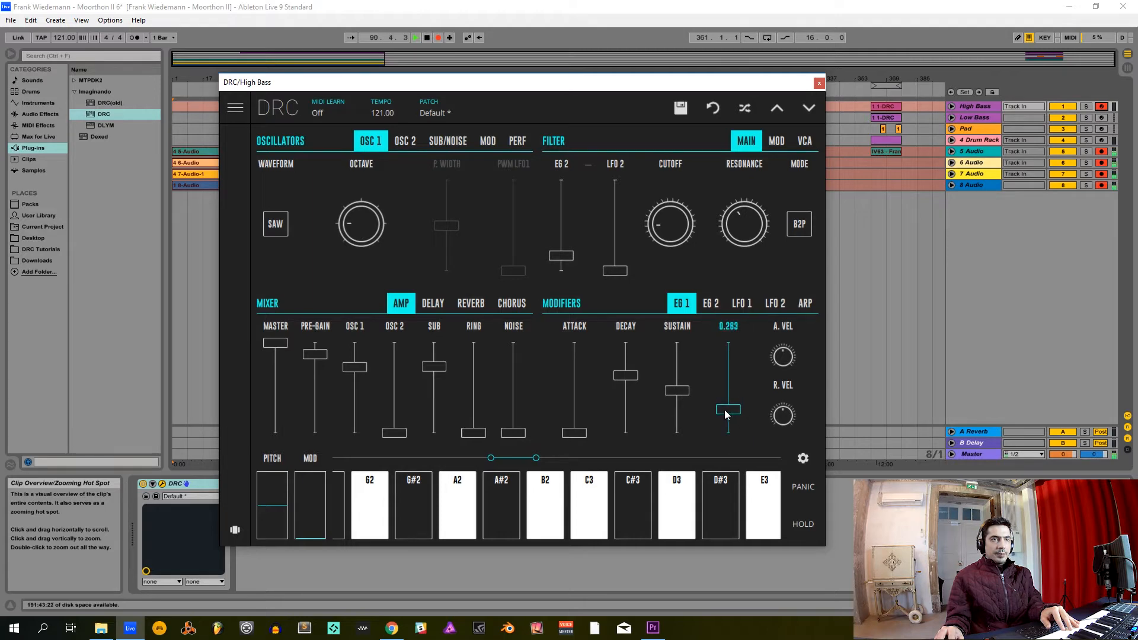
pyautogui.moveTo(723, 411); pyautogui.dragTo(725, 410)
# - Shape envelope EG 2 by raising decay to about half, lowering sustain slightly, and lengthening release to over a third
pyautogui.click(711, 303)
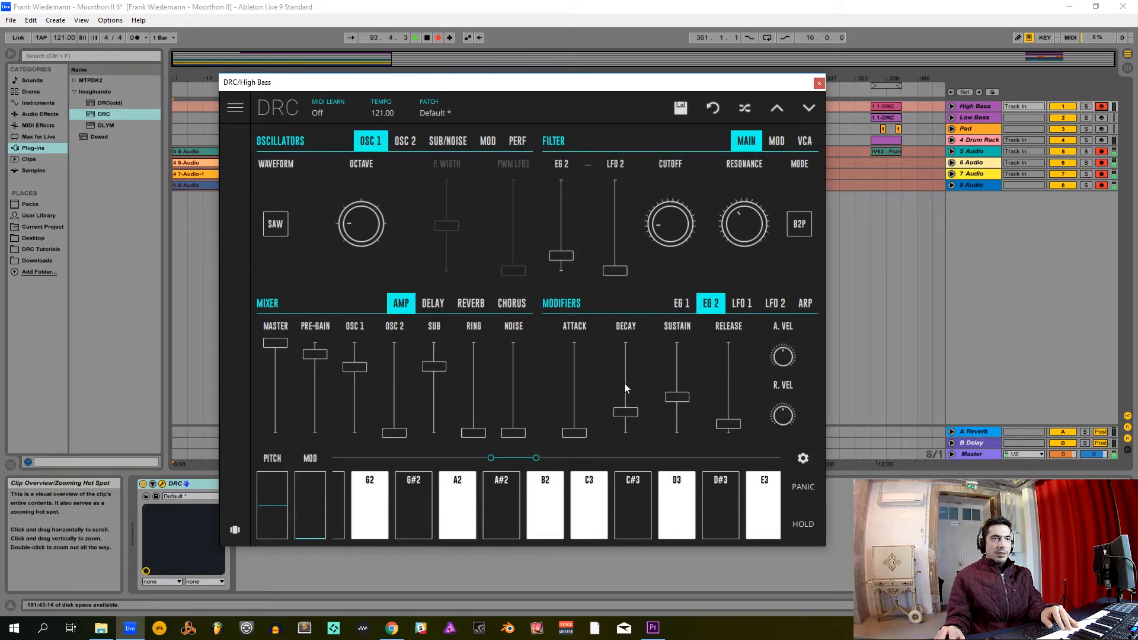
pyautogui.moveTo(625, 388); pyautogui.dragTo(625, 390)
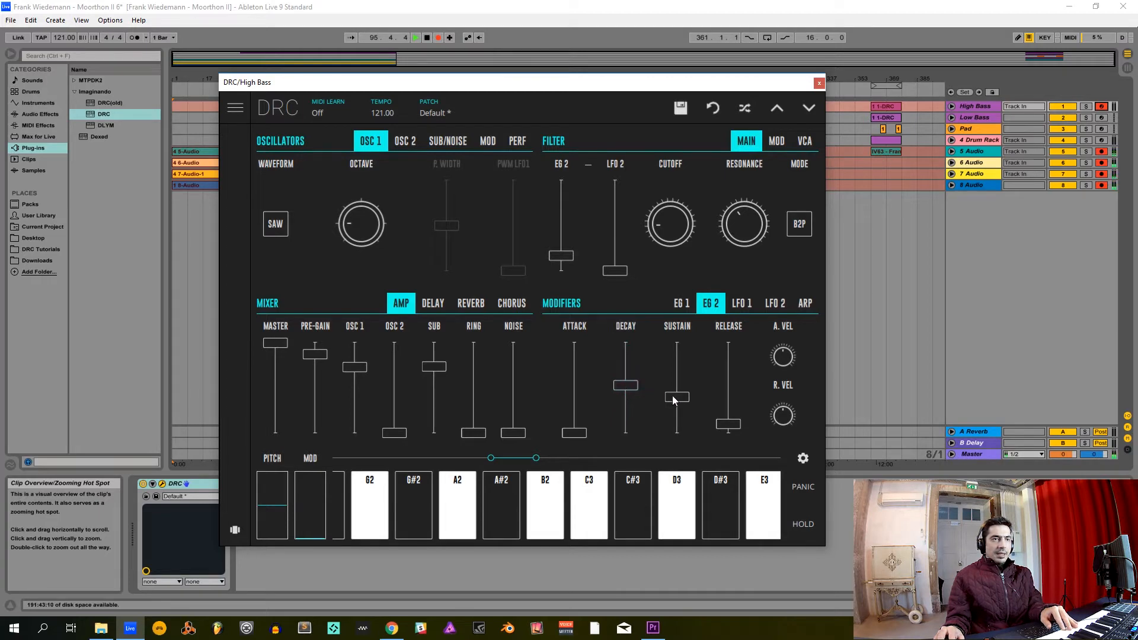
pyautogui.moveTo(679, 402); pyautogui.dragTo(730, 405)
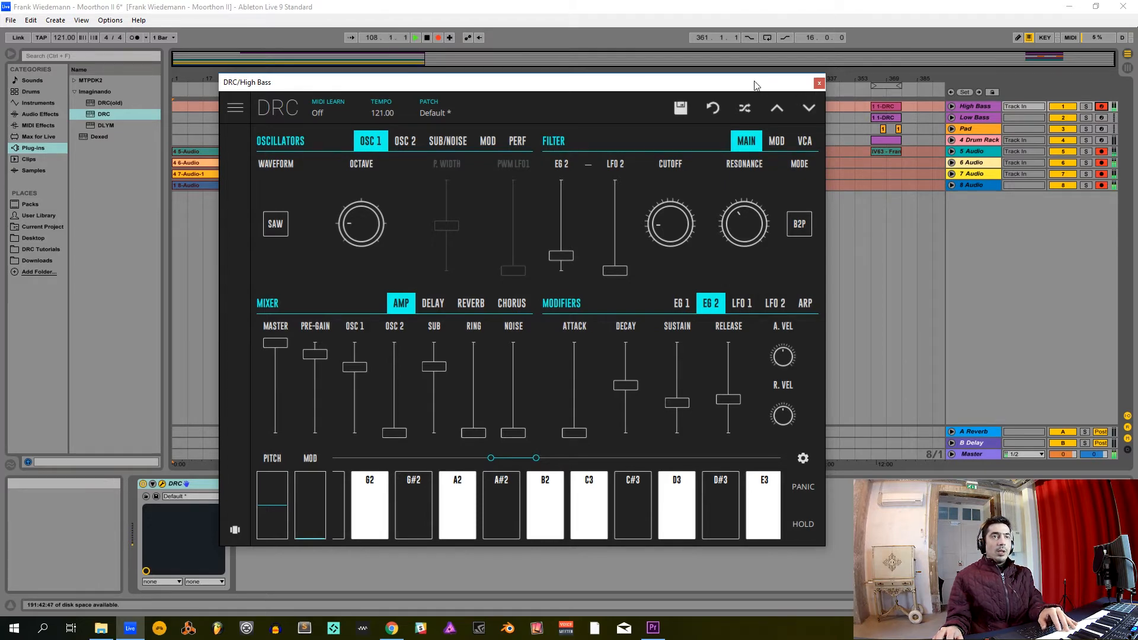
# - Close the synth window and add the DLYM effect after DRC on the High Bass track, narrowing the browser and repositioning the effect window
pyautogui.click(819, 84)
pyautogui.click(96, 126)
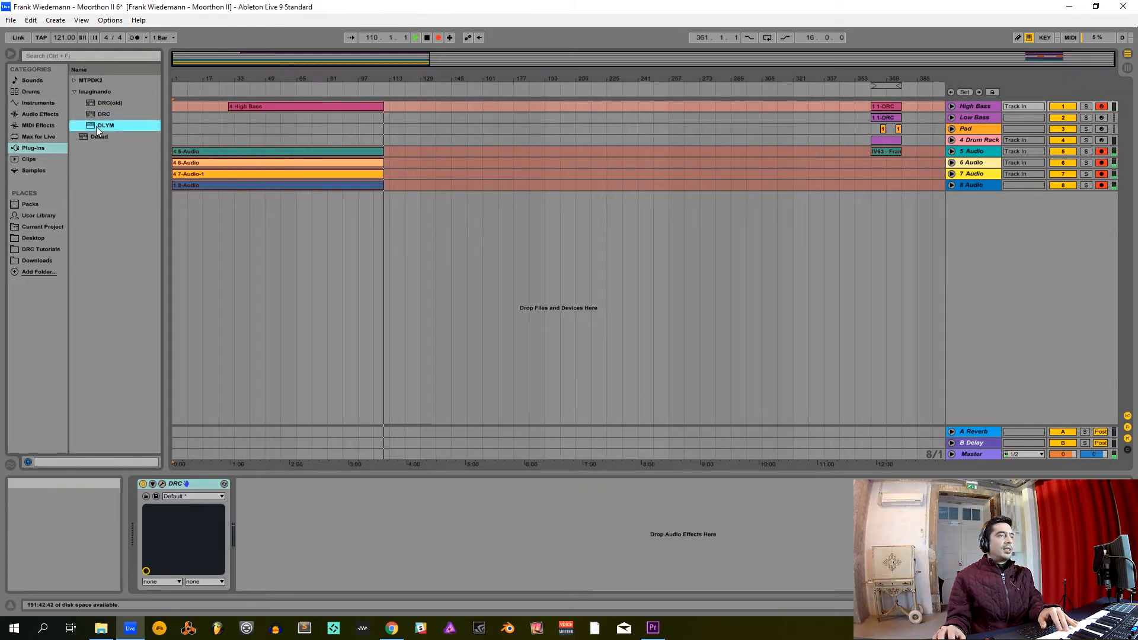
pyautogui.moveTo(96, 127); pyautogui.dragTo(261, 503)
pyautogui.moveTo(161, 217); pyautogui.dragTo(127, 218)
pyautogui.click(335, 99)
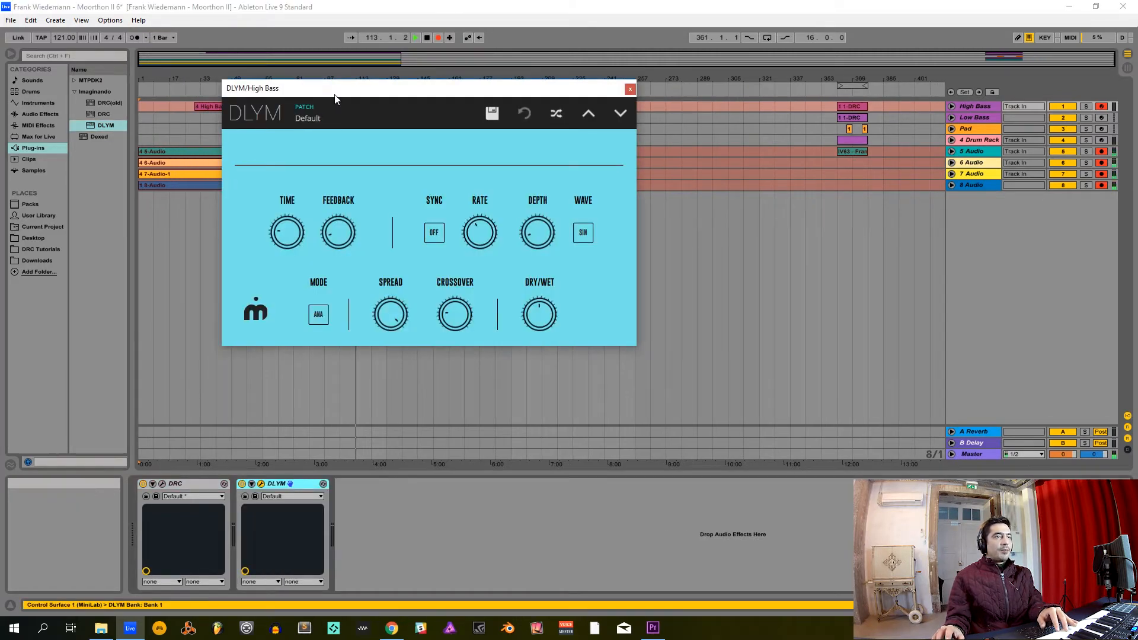
pyautogui.moveTo(335, 96); pyautogui.dragTo(415, 176)
# - Turn DLYM's feedback down to near minimum and raise its delay time well above half
pyautogui.moveTo(417, 320); pyautogui.dragTo(492, 495)
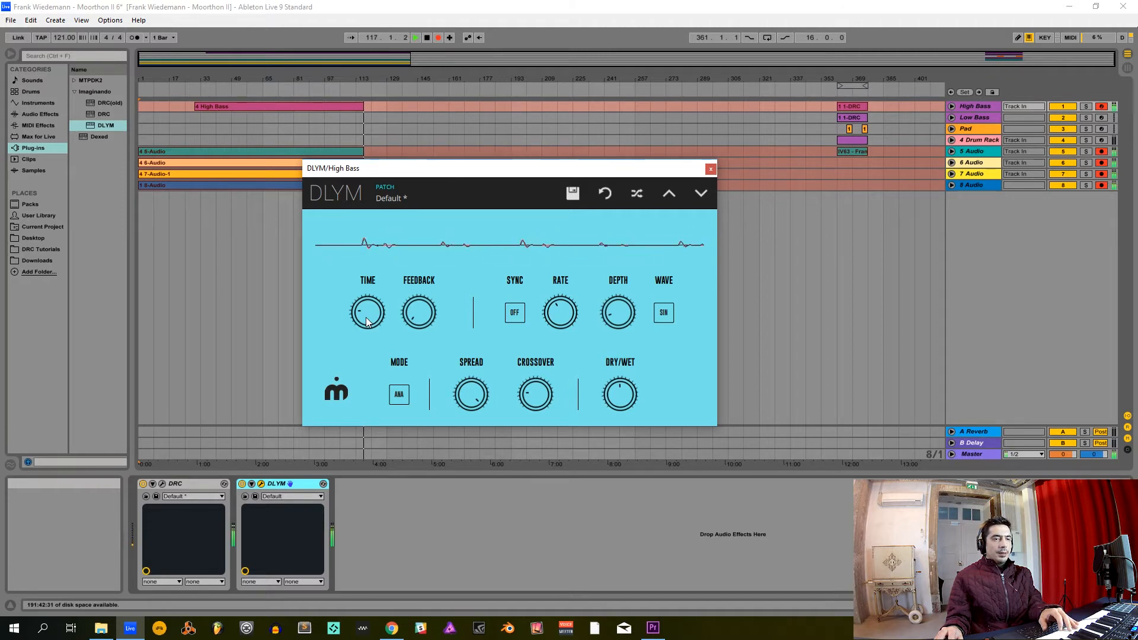
pyautogui.moveTo(366, 321); pyautogui.dragTo(393, 229)
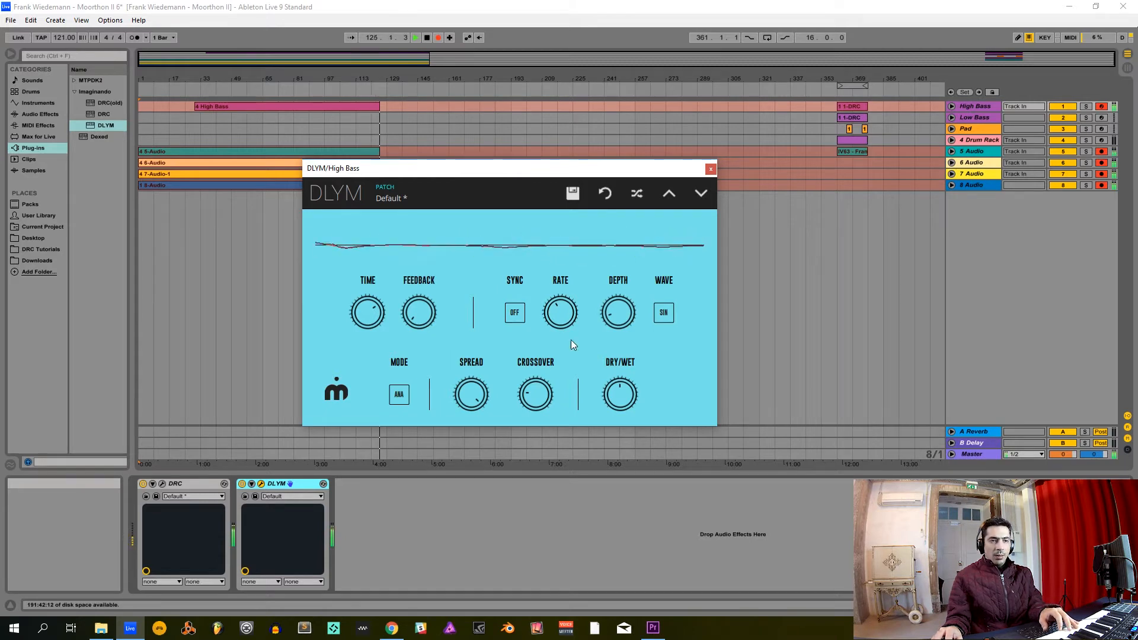
# - Lower DLYM's modulation rate to near minimum, raise depth slightly, reduce dry/wet a little below half, and close the effect window
pyautogui.moveTo(563, 322); pyautogui.dragTo(563, 322)
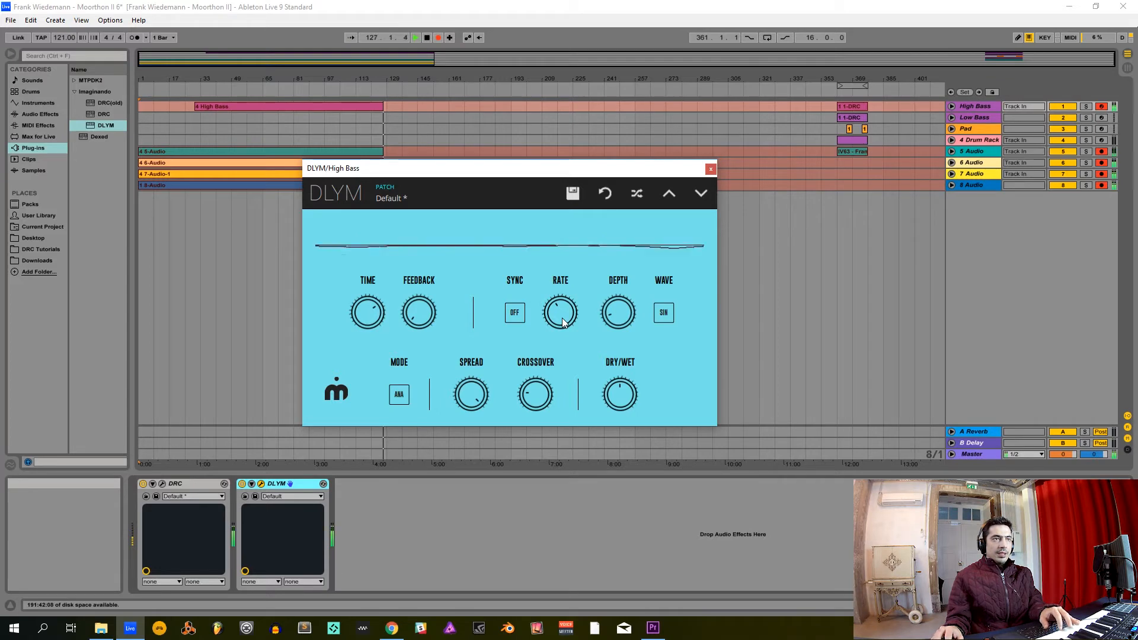
pyautogui.moveTo(563, 321); pyautogui.dragTo(564, 347)
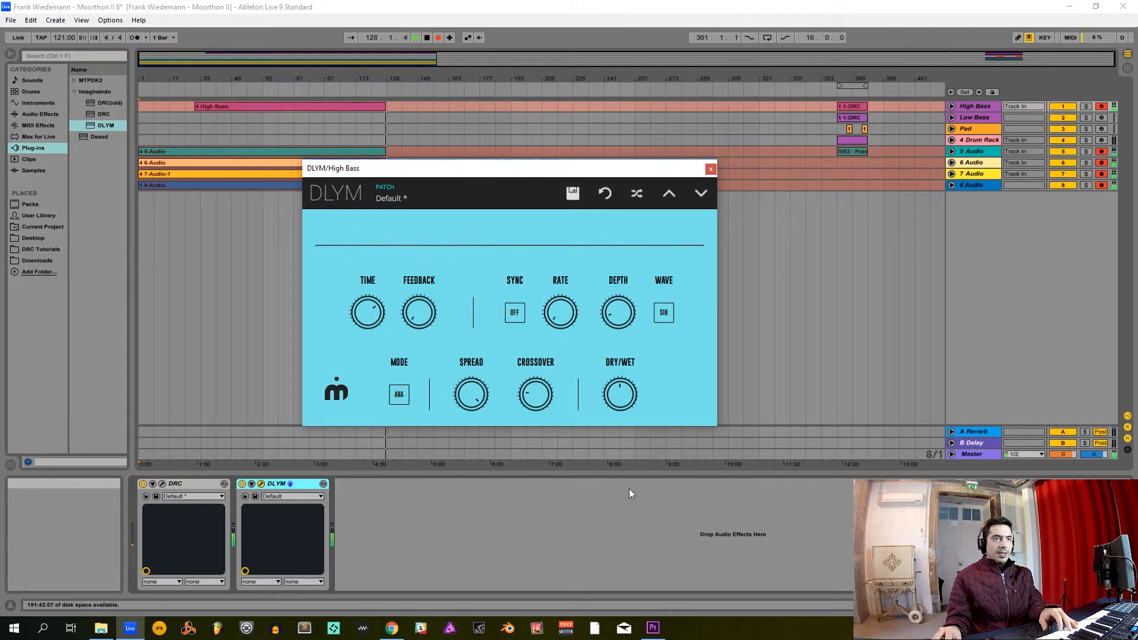
pyautogui.moveTo(621, 317); pyautogui.dragTo(615, 297)
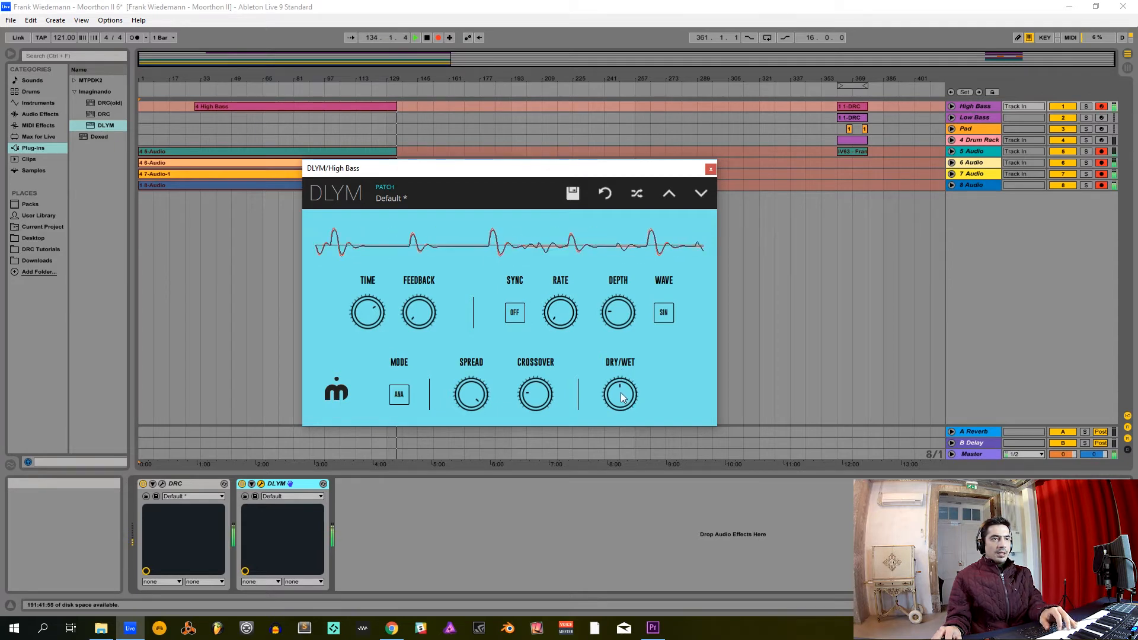
pyautogui.moveTo(624, 398); pyautogui.dragTo(599, 409)
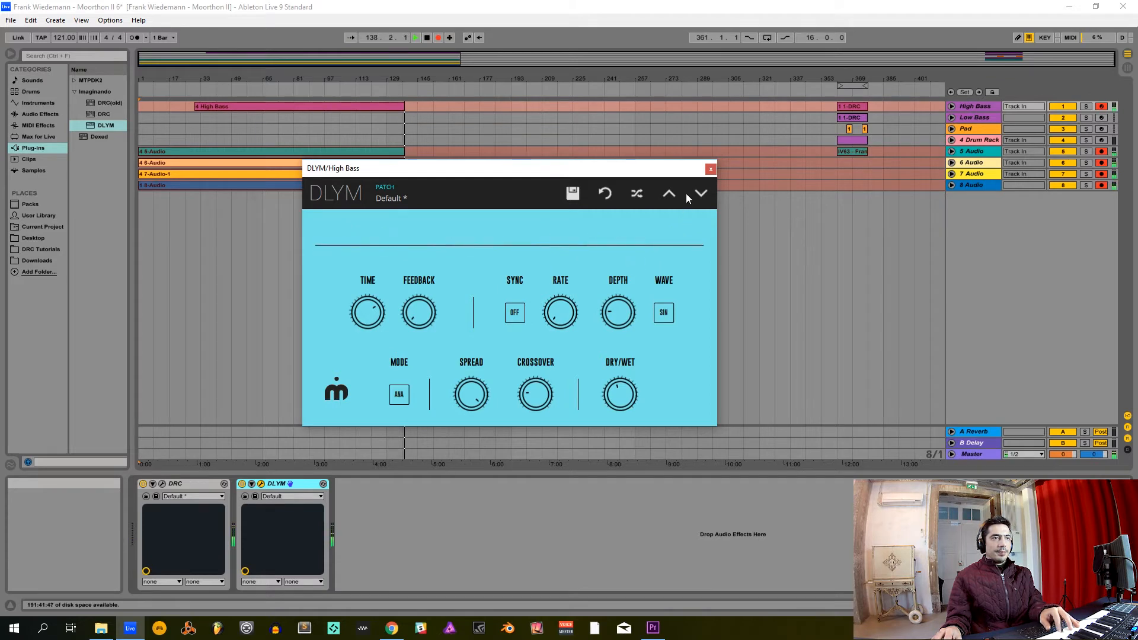
pyautogui.click(711, 169)
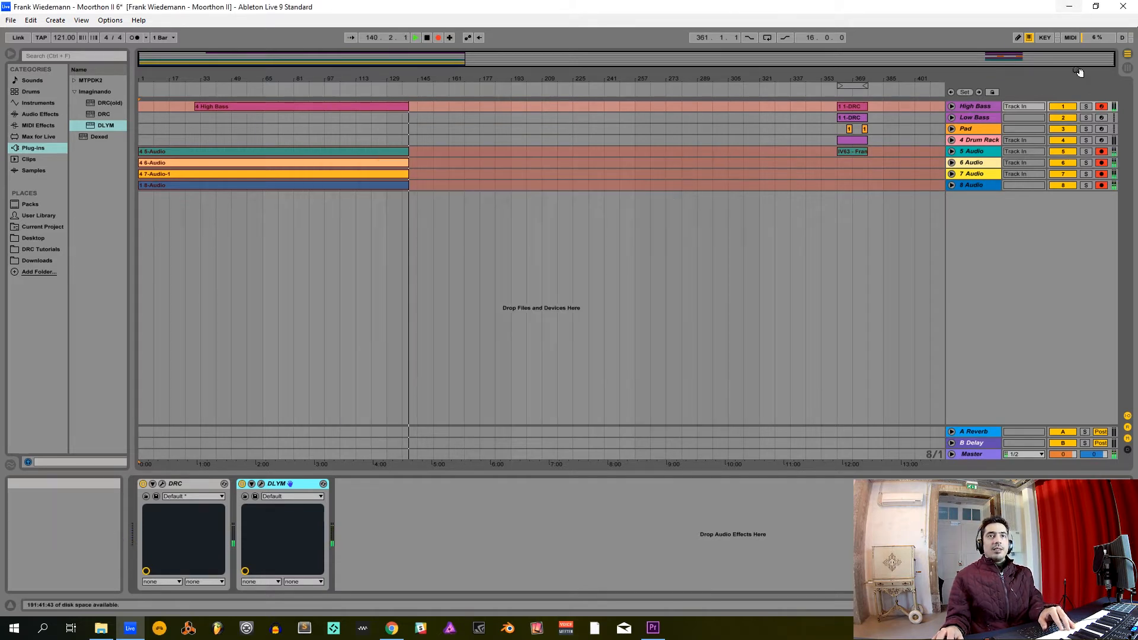
# - Arm the Low Bass track for recording and load a DRC synth onto it, moving its window fully into view
pyautogui.click(1101, 117)
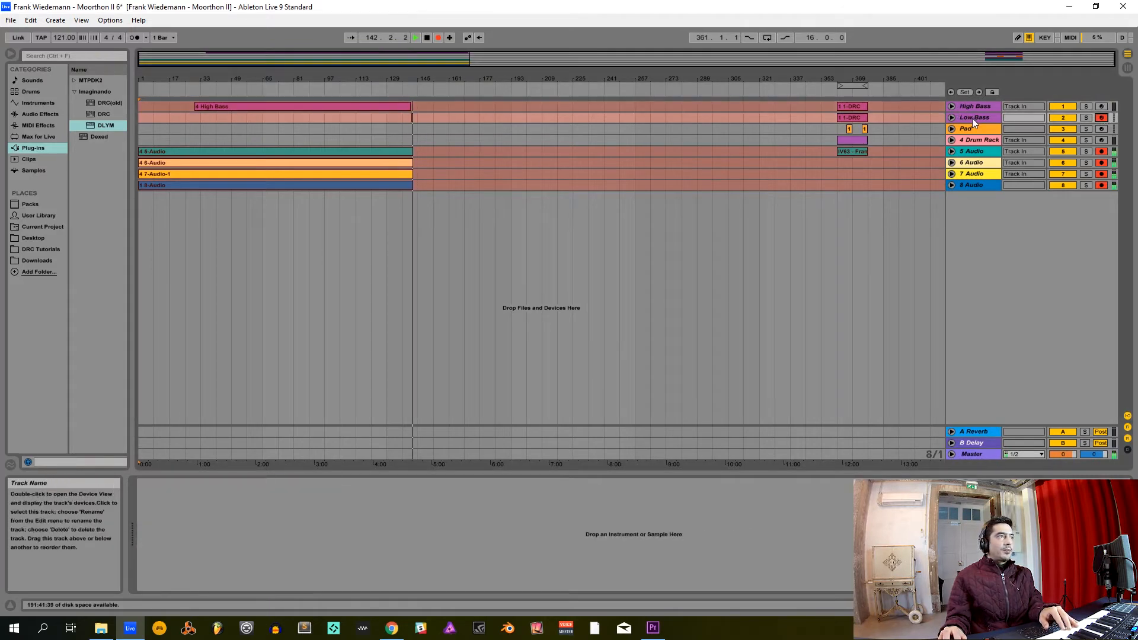
pyautogui.moveTo(102, 114); pyautogui.dragTo(397, 515)
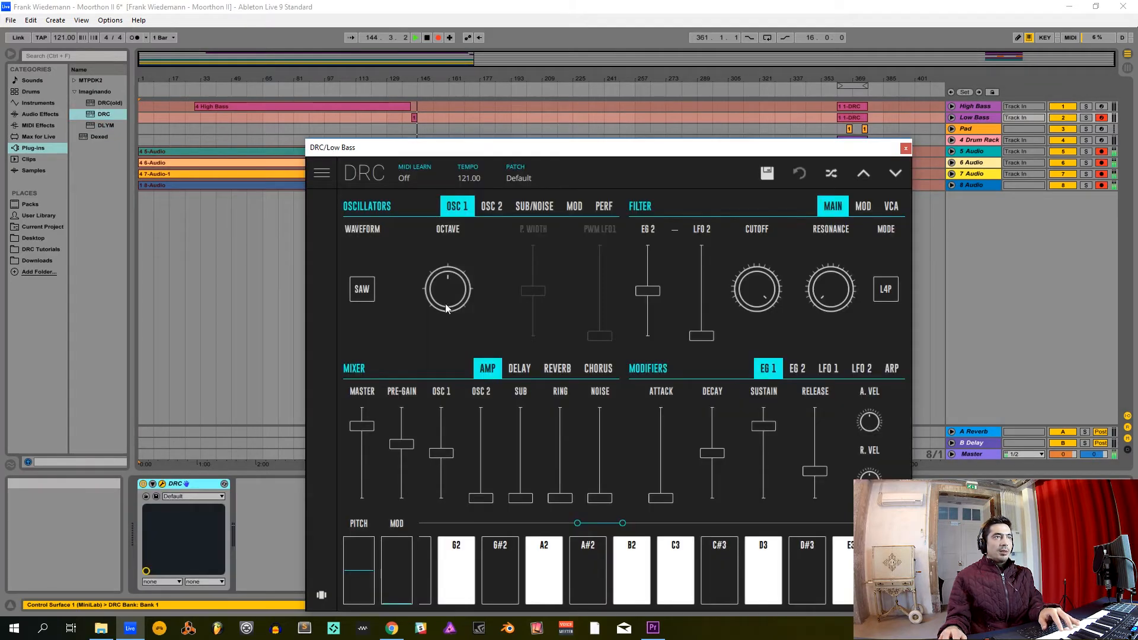
pyautogui.moveTo(517, 148); pyautogui.dragTo(477, 67)
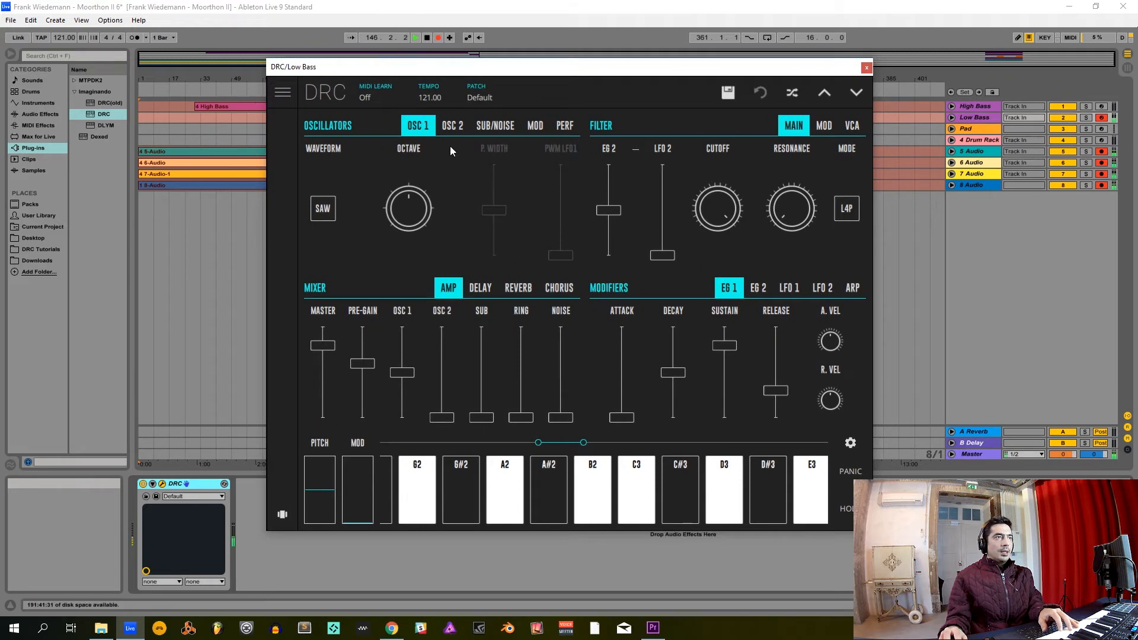
# - Set the Low Bass synth's voice mode to Mono and bring up oscillator 1's settings
pyautogui.click(564, 126)
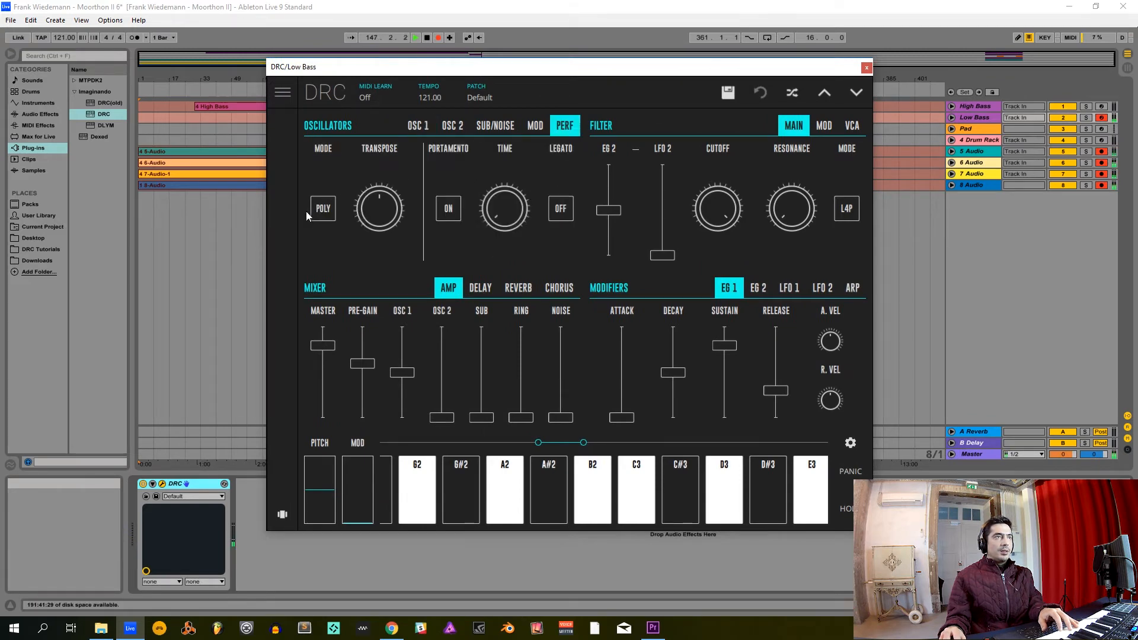
pyautogui.click(323, 203)
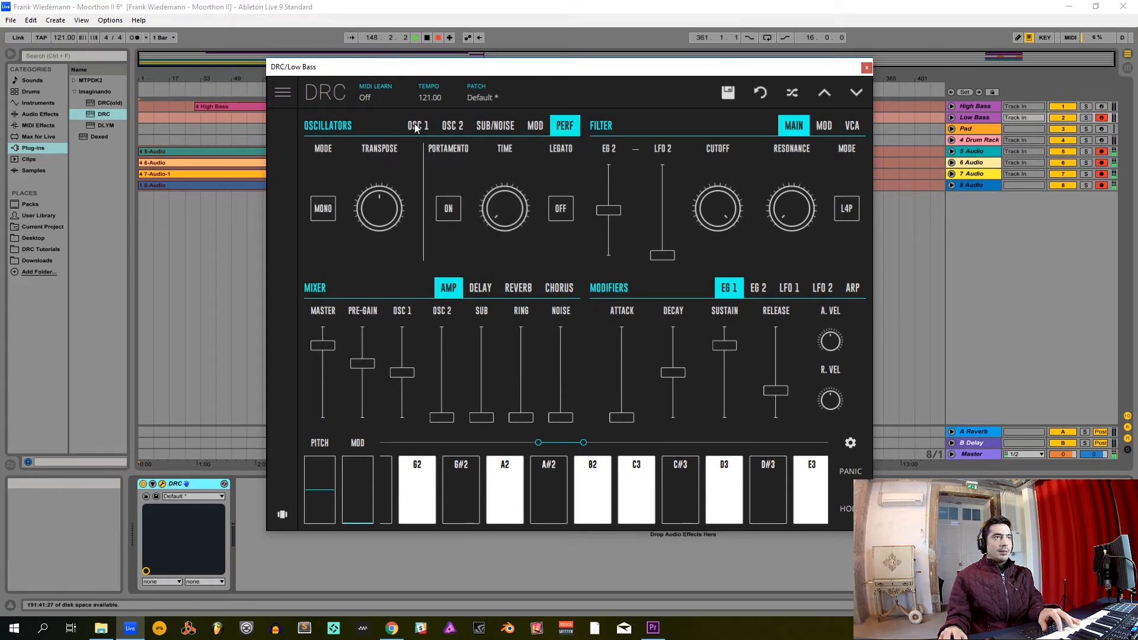
pyautogui.click(417, 127)
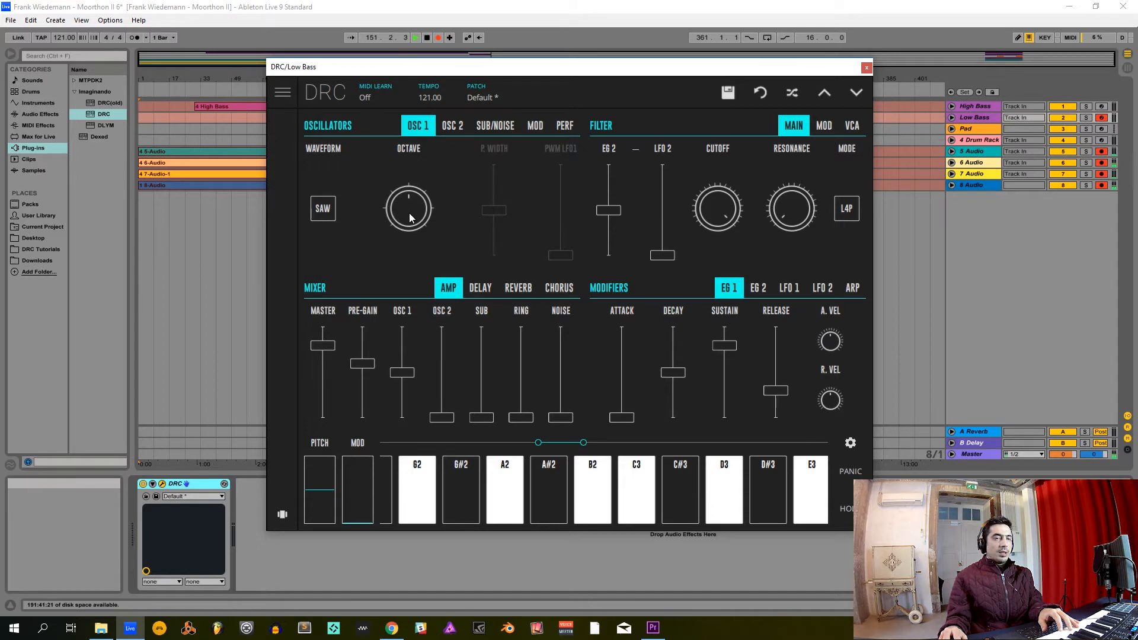
# - Set oscillator 1's octave to -2, raise master to maximum, and bring pre-gain, oscillator 1 and sub levels to roughly 70 percent
pyautogui.moveTo(410, 214); pyautogui.dragTo(417, 282)
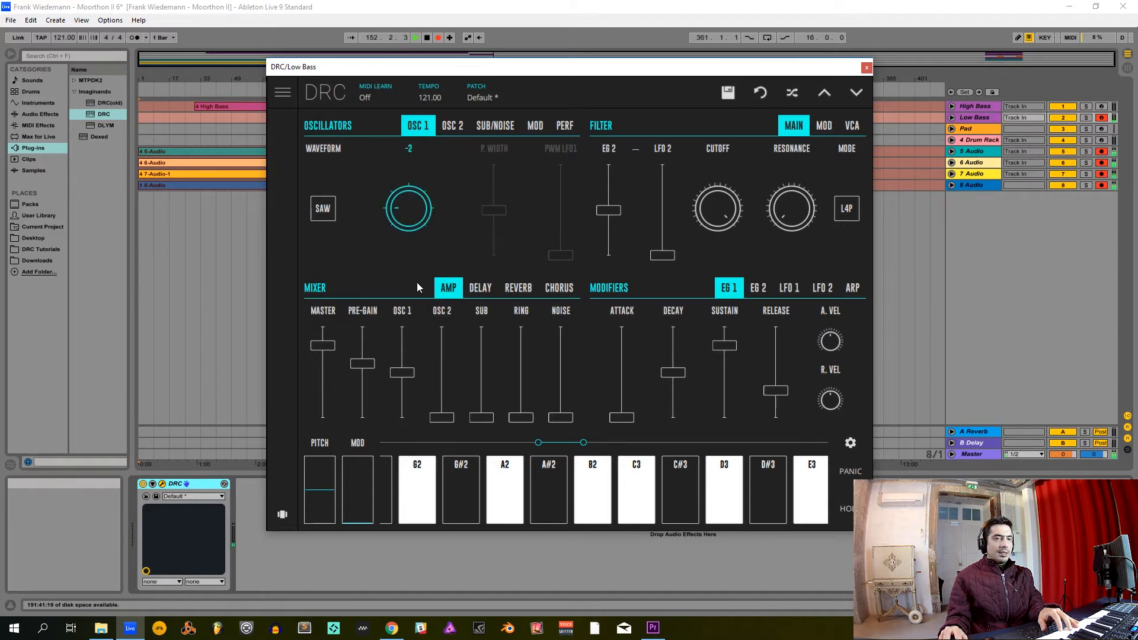
pyautogui.moveTo(320, 350); pyautogui.dragTo(326, 248)
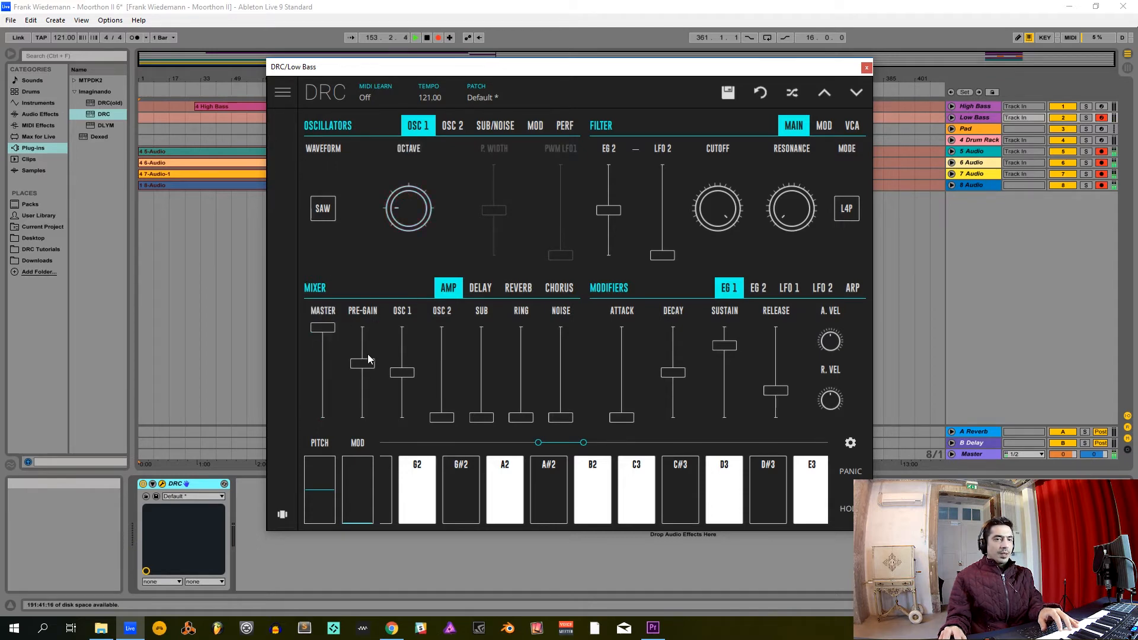
pyautogui.moveTo(366, 364); pyautogui.dragTo(475, 353)
# - Raise the sub oscillator's octave to maximum, lower the sub level to zero, and return to oscillator 1's settings
pyautogui.click(494, 125)
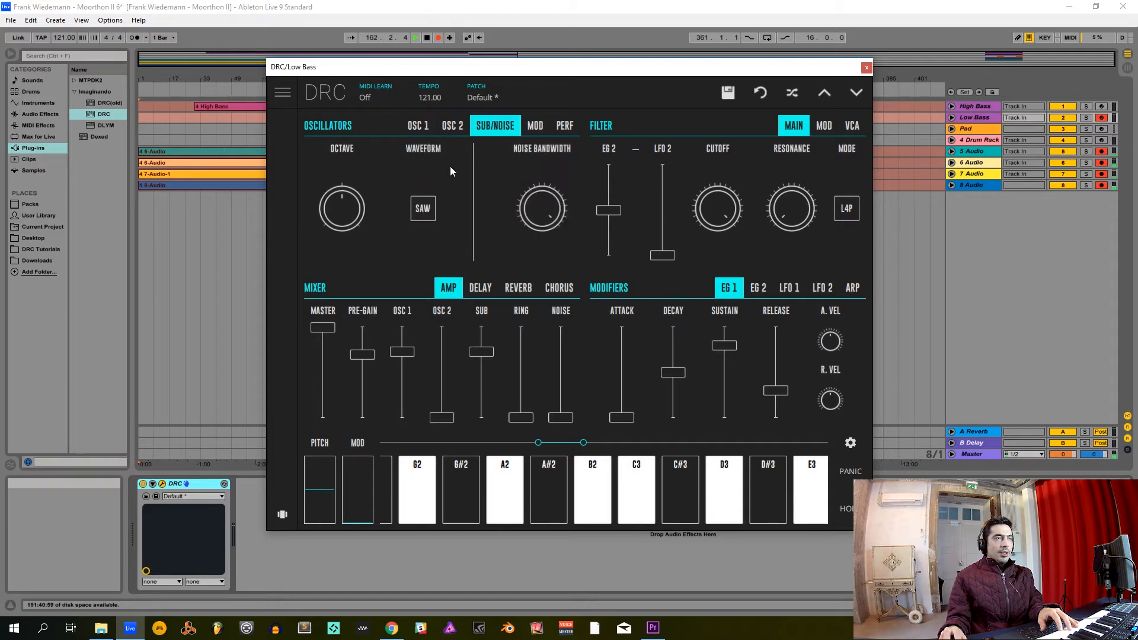
pyautogui.moveTo(343, 218); pyautogui.dragTo(338, 202)
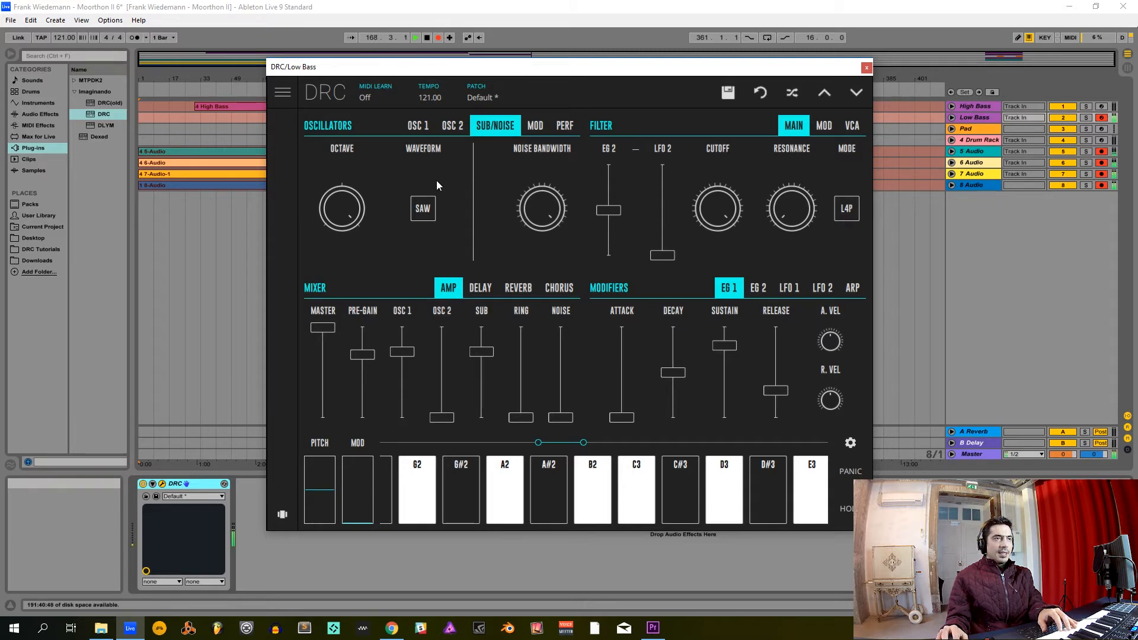
pyautogui.moveTo(483, 354); pyautogui.dragTo(493, 402)
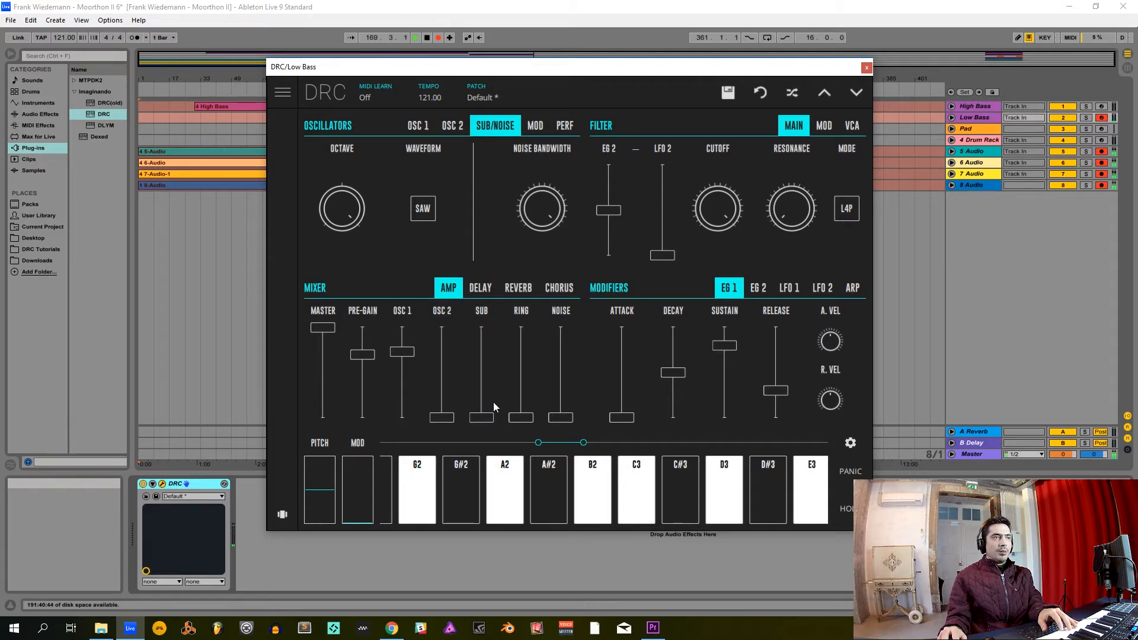
pyautogui.click(417, 127)
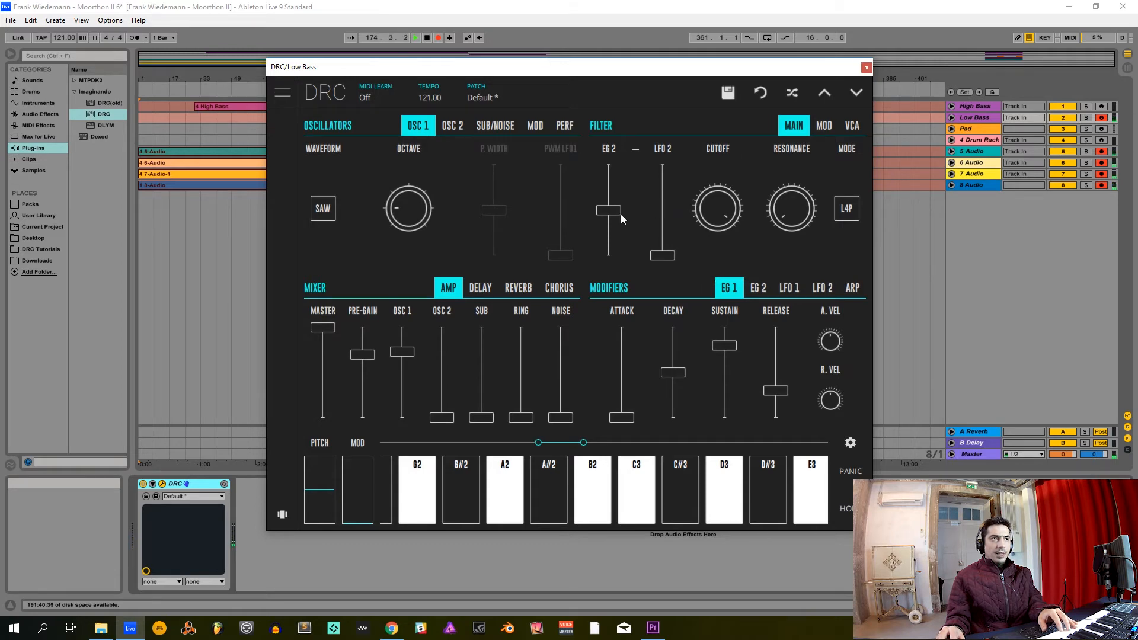
# - Lower the filter's EG 2 amount well below centre, reduce cutoff to about a quarter, and raise resonance to a little below half
pyautogui.moveTo(614, 212); pyautogui.dragTo(617, 245)
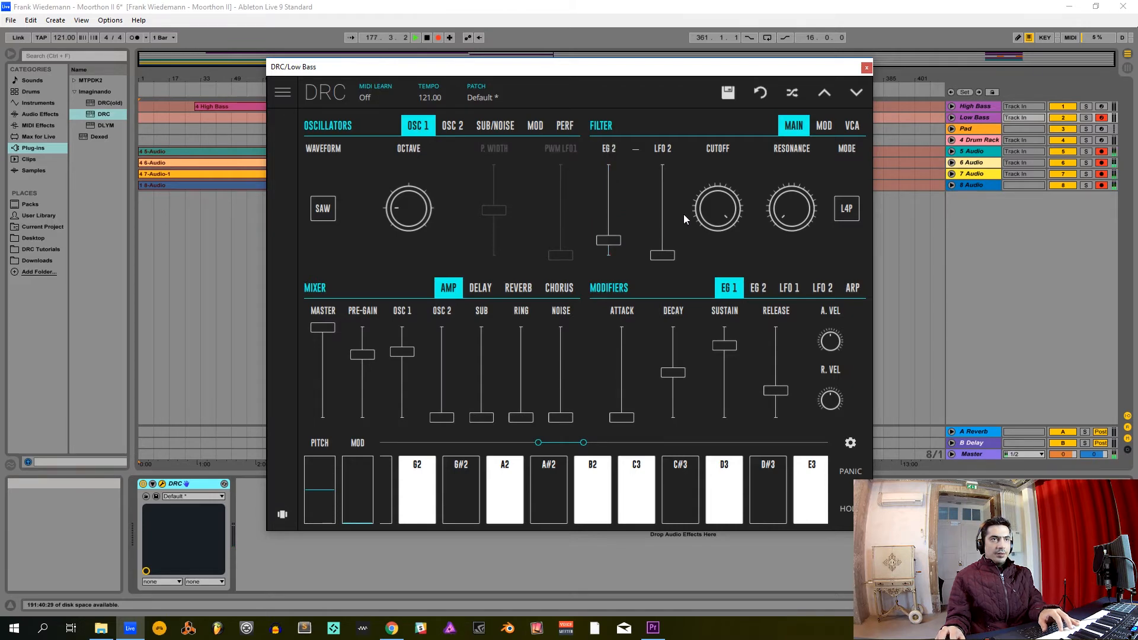
pyautogui.moveTo(726, 207)
pyautogui.mouseDown()
pyautogui.moveTo(715, 233)
pyautogui.moveTo(722, 221)
pyautogui.mouseUp()
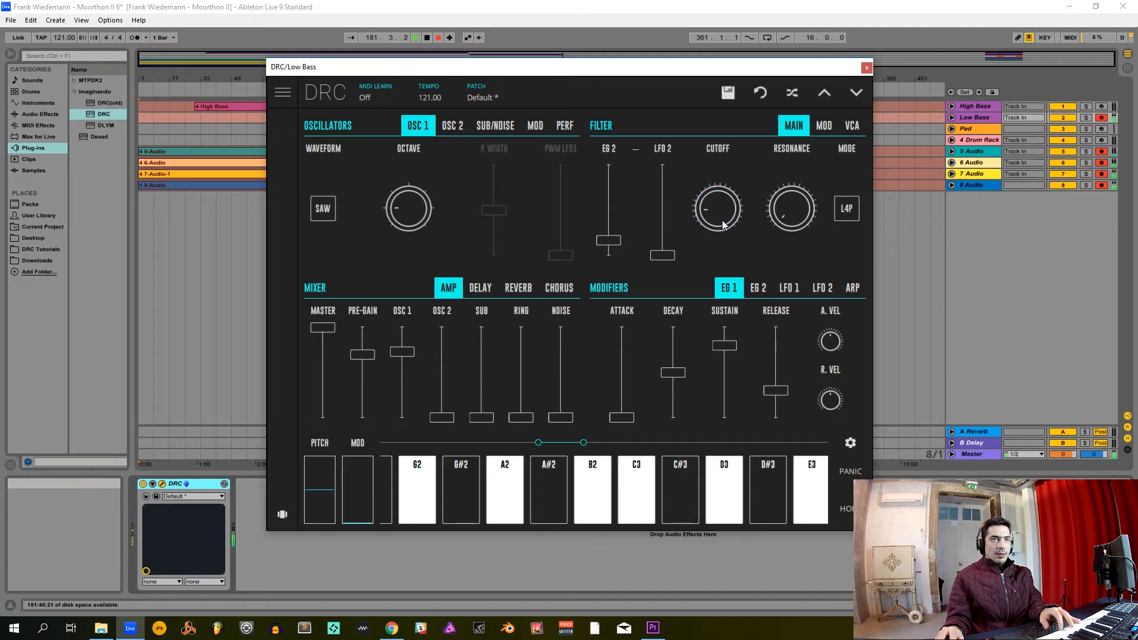
pyautogui.moveTo(795, 204); pyautogui.dragTo(785, 127)
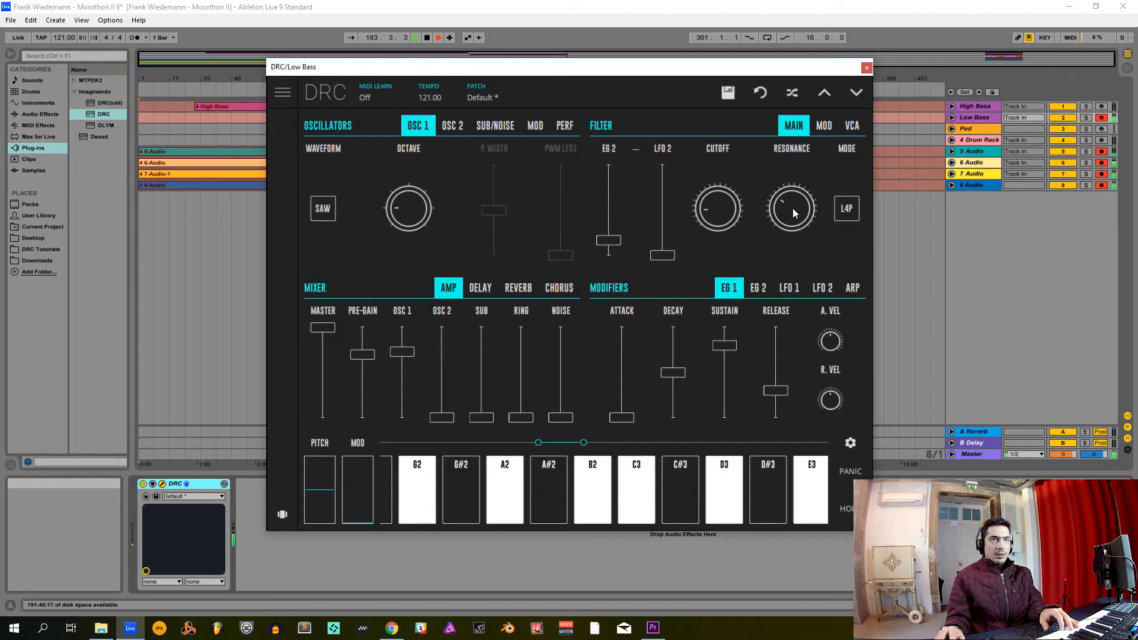
pyautogui.moveTo(784, 186)
pyautogui.mouseDown()
pyautogui.moveTo(790, 173)
pyautogui.moveTo(787, 182)
pyautogui.mouseUp()
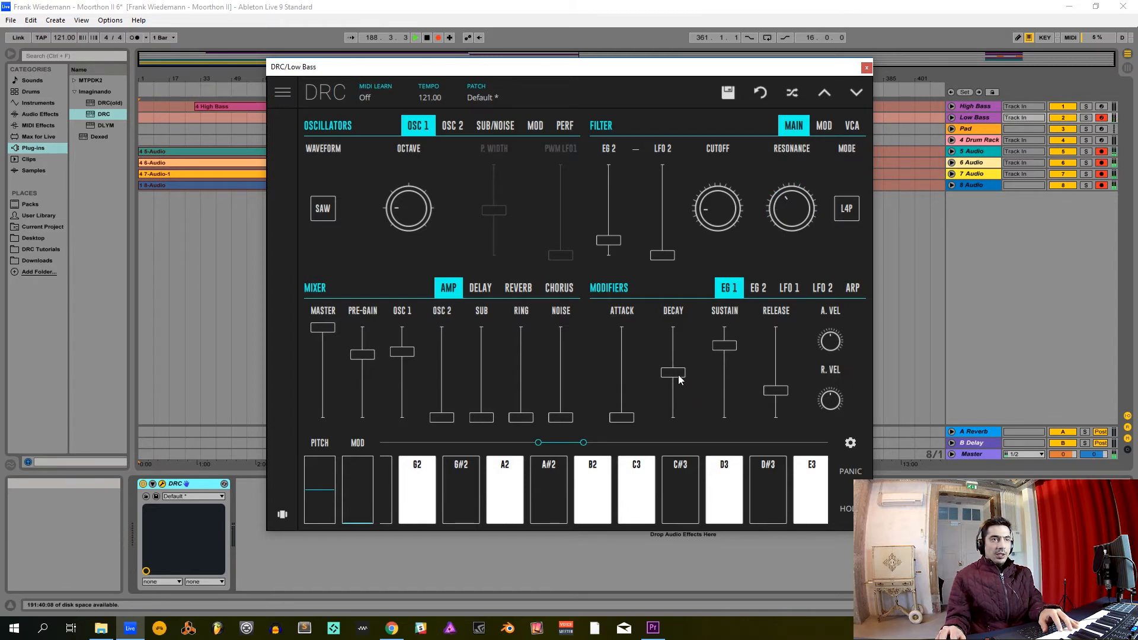
# - Shorten the Low Bass EG 1 decay to about 30 percent, drop its sustain to zero, and adjust its release
pyautogui.moveTo(680, 377); pyautogui.dragTo(669, 392)
pyautogui.moveTo(724, 359); pyautogui.dragTo(738, 505)
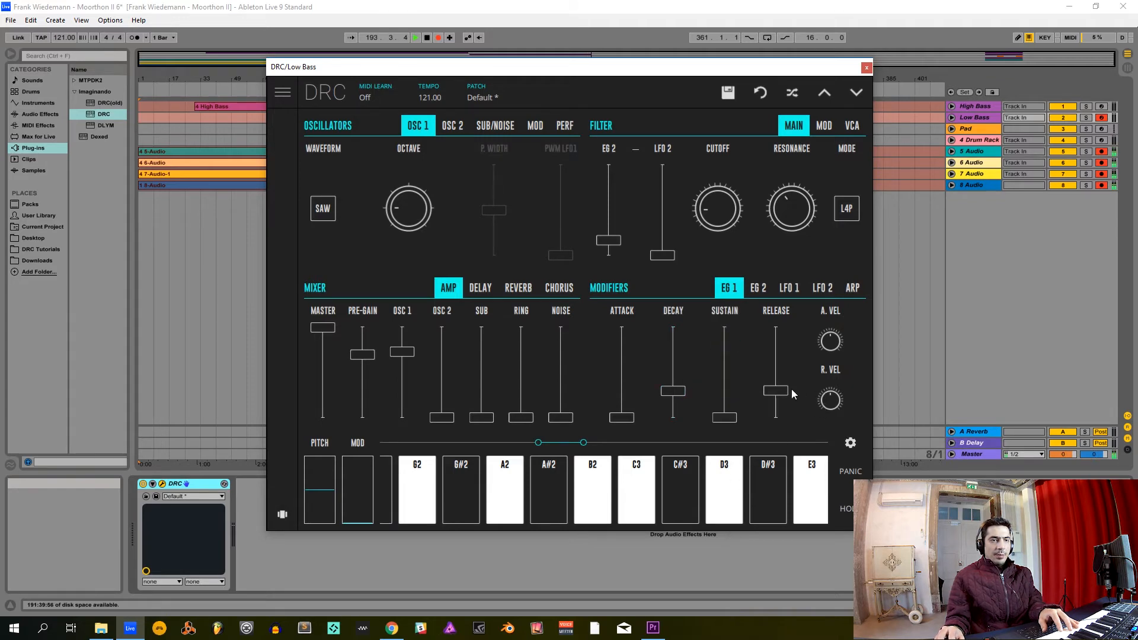
pyautogui.moveTo(779, 395); pyautogui.dragTo(708, 420)
# - For EG 2 of the Low Bass synth, raise decay above half, set sustain to zero, and raise release slightly
pyautogui.click(758, 288)
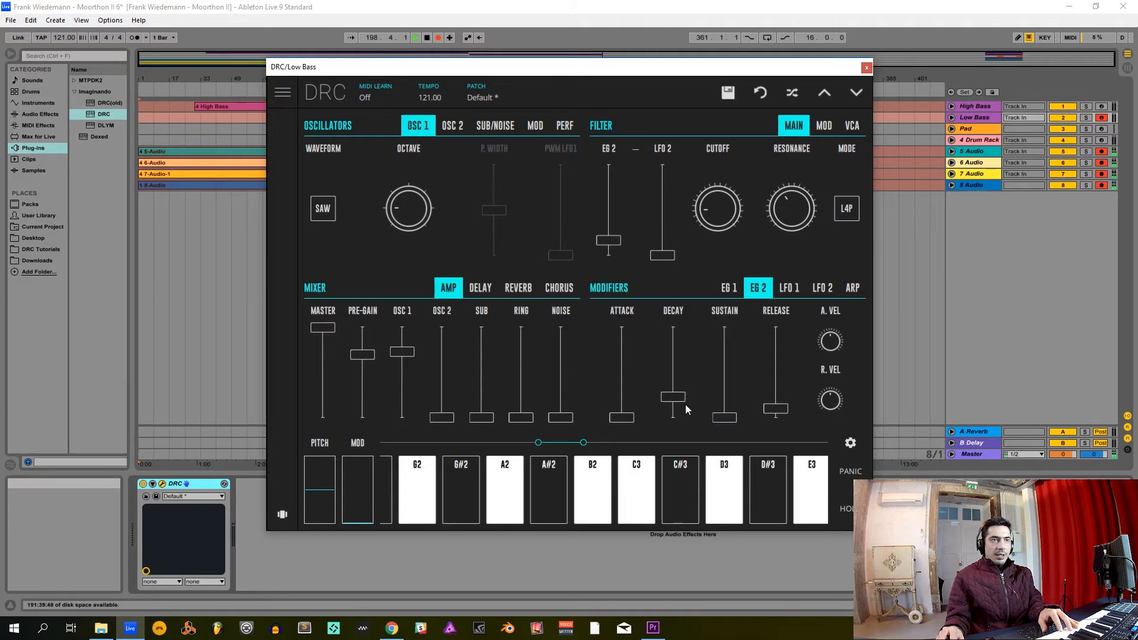
pyautogui.moveTo(681, 400); pyautogui.dragTo(691, 360)
pyautogui.moveTo(768, 402); pyautogui.dragTo(770, 396)
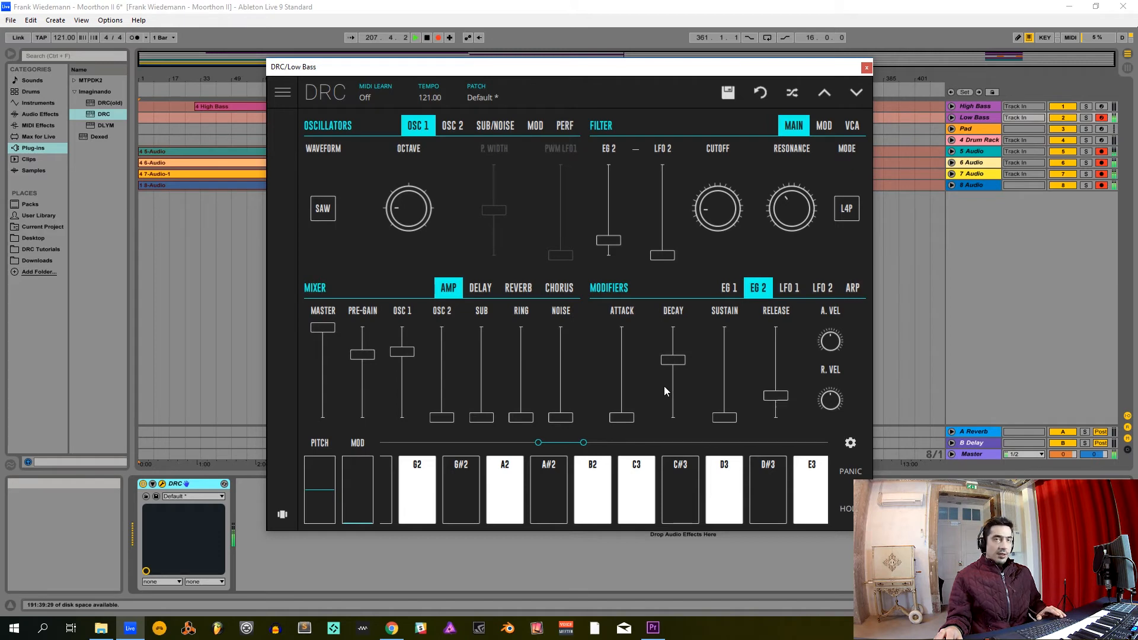
# - Arm and disarm the High Bass track, arm only the Pad track, and load a DRC synth onto it
pyautogui.click(1102, 106)
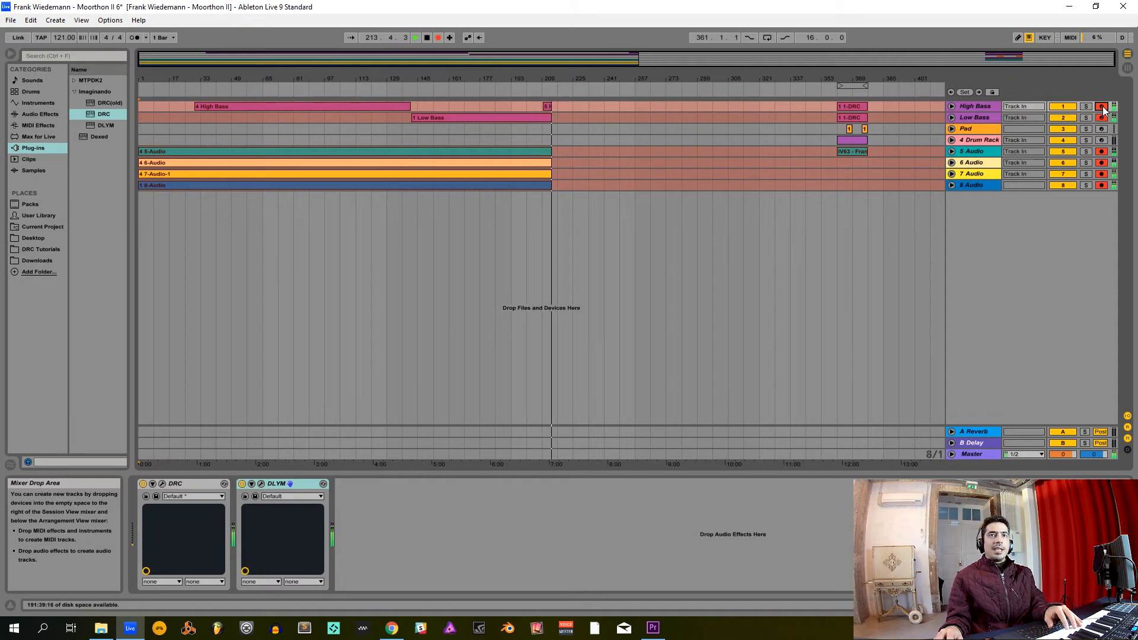
pyautogui.click(1102, 108)
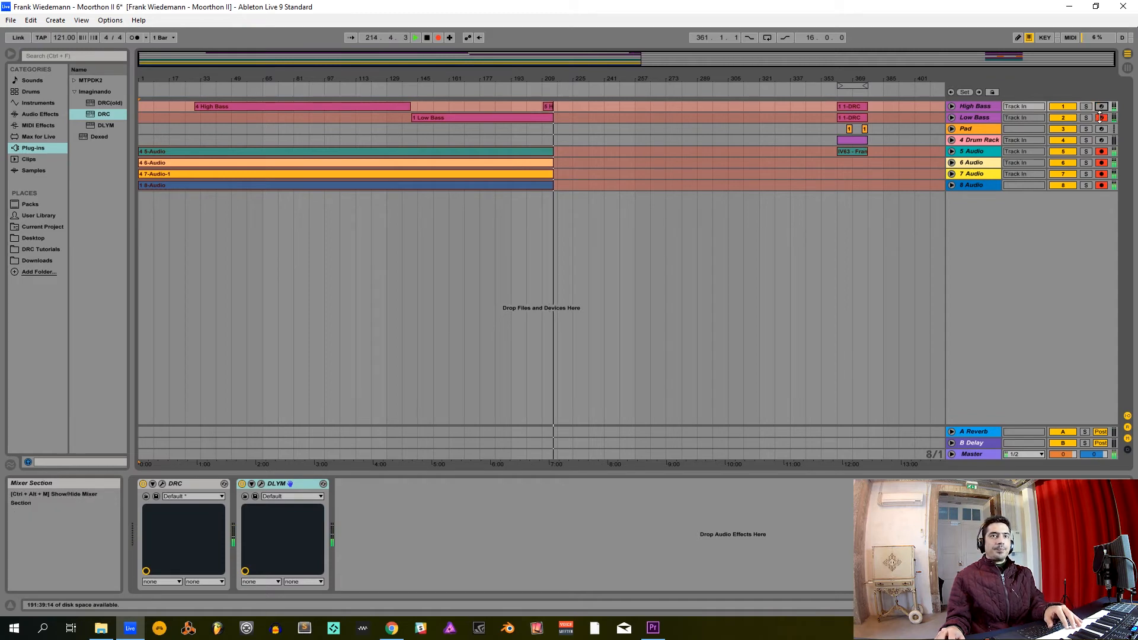
pyautogui.click(1101, 130)
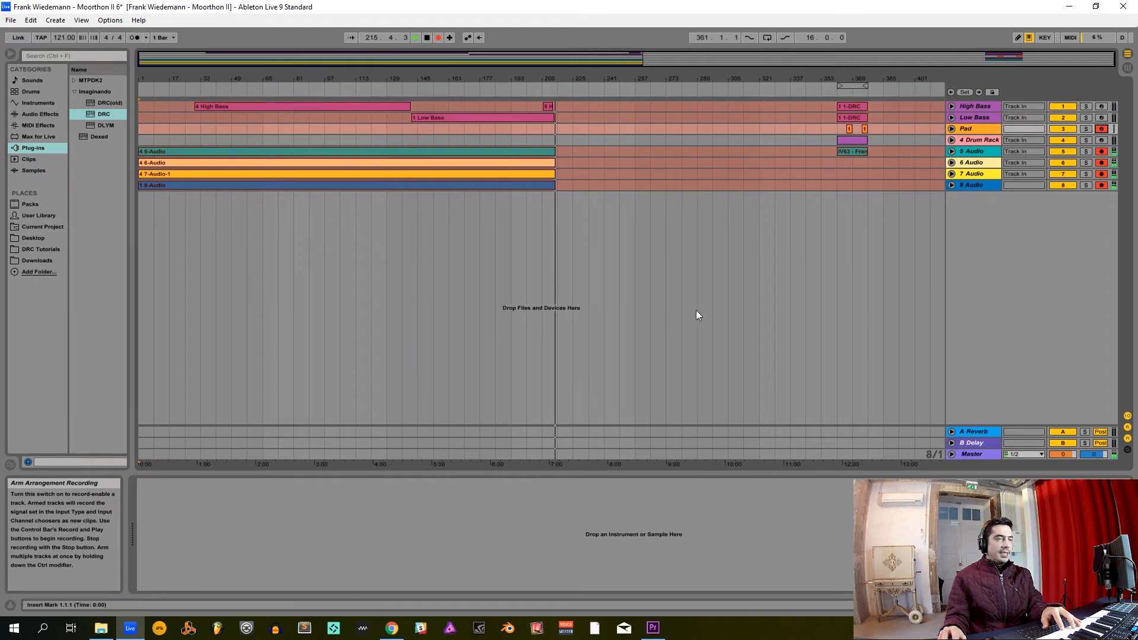
pyautogui.moveTo(104, 114); pyautogui.dragTo(253, 533)
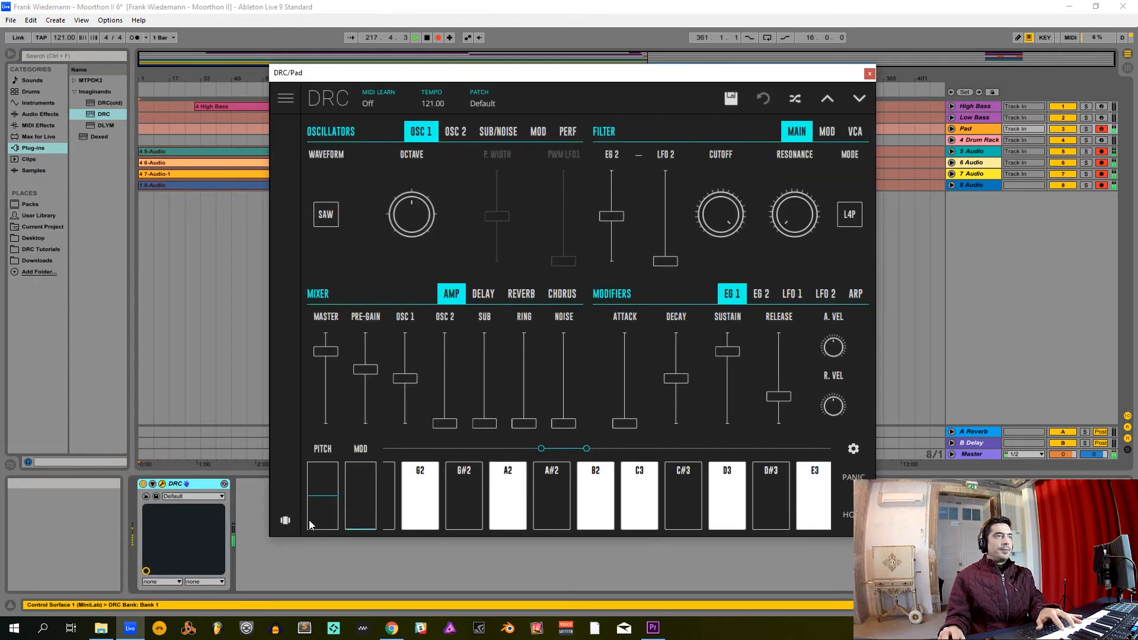
# - Set the Pad synth's oscillator 1 waveform to SQR and lower its mixer level to about a quarter
pyautogui.click(326, 213)
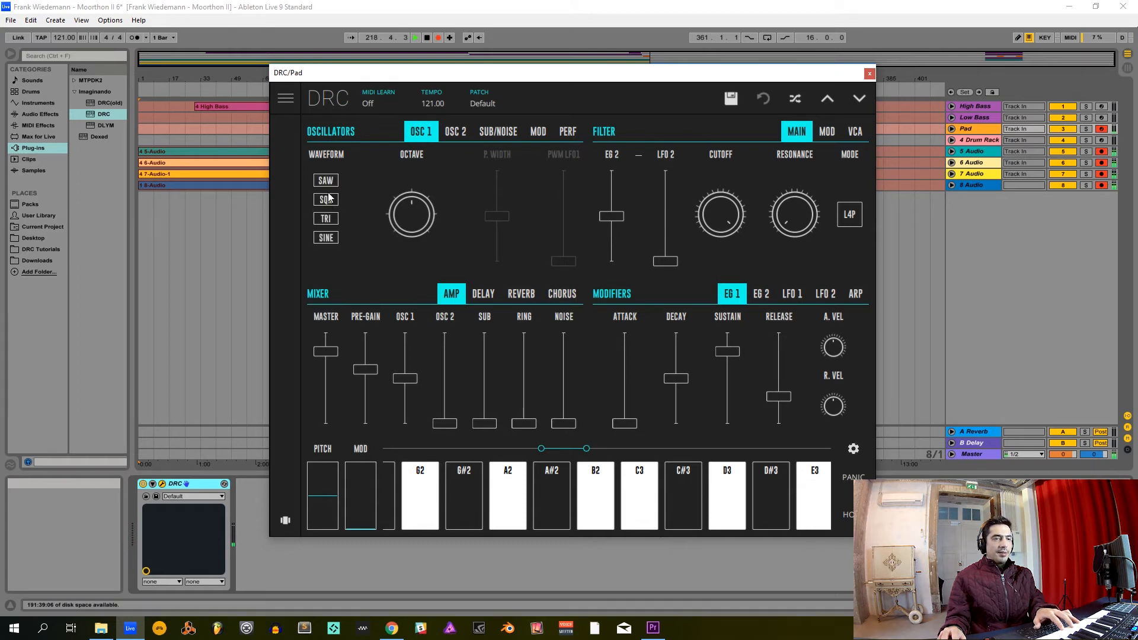
pyautogui.click(326, 200)
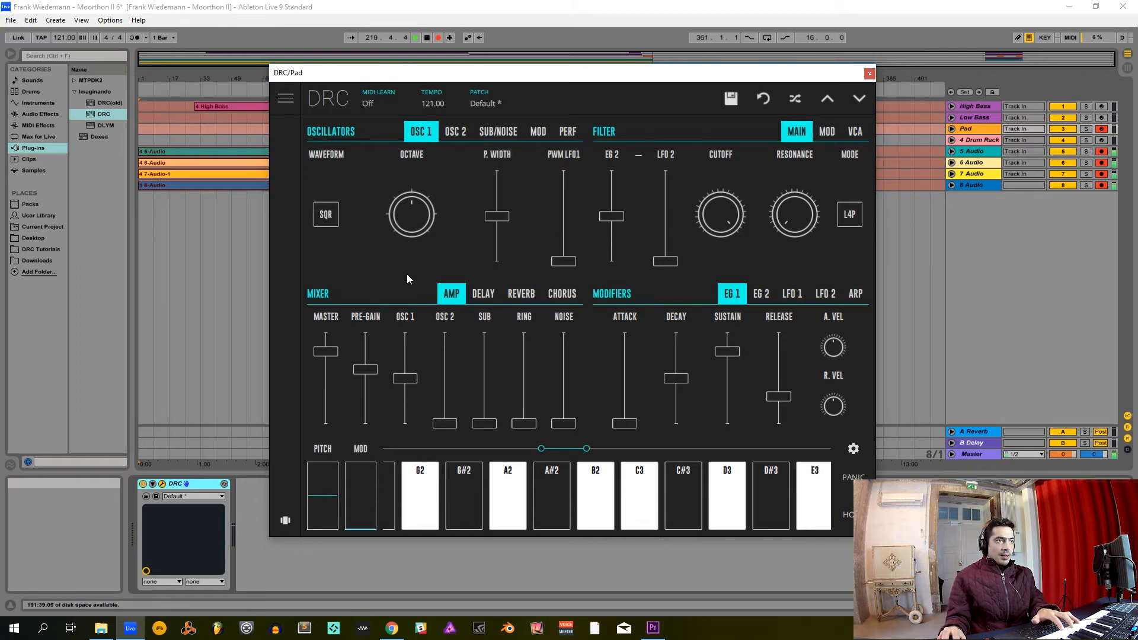
pyautogui.moveTo(321, 355); pyautogui.dragTo(407, 406)
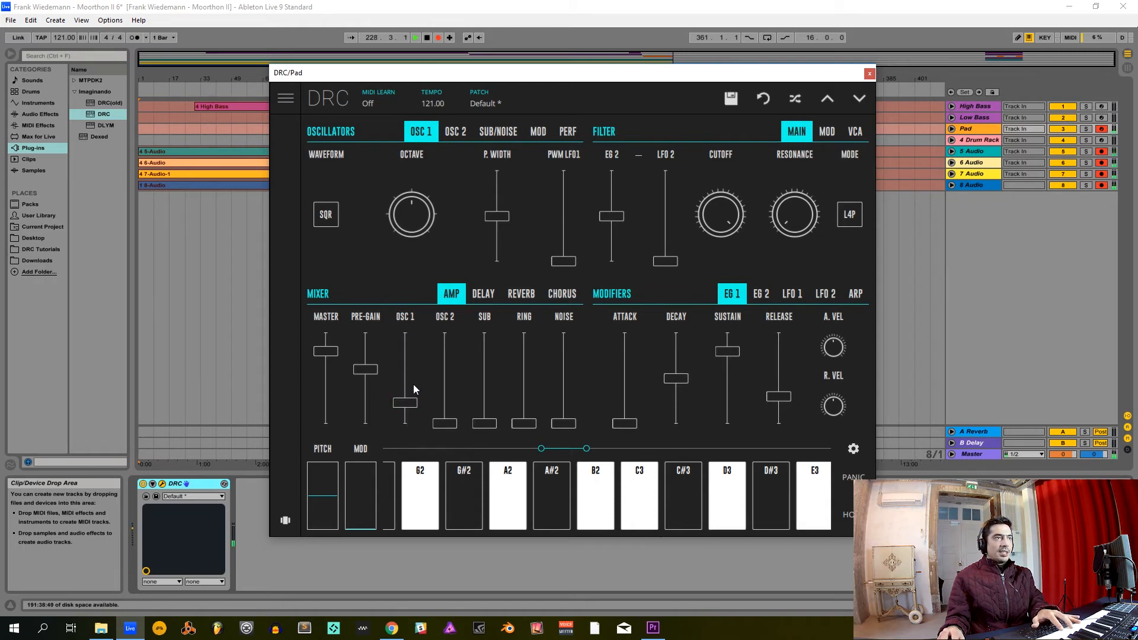
# - Set the Pad synth's oscillator 2 waveform to TRI, keeping its octave centred
pyautogui.click(454, 132)
pyautogui.moveTo(392, 212); pyautogui.dragTo(393, 245)
pyautogui.click(326, 215)
pyautogui.click(327, 229)
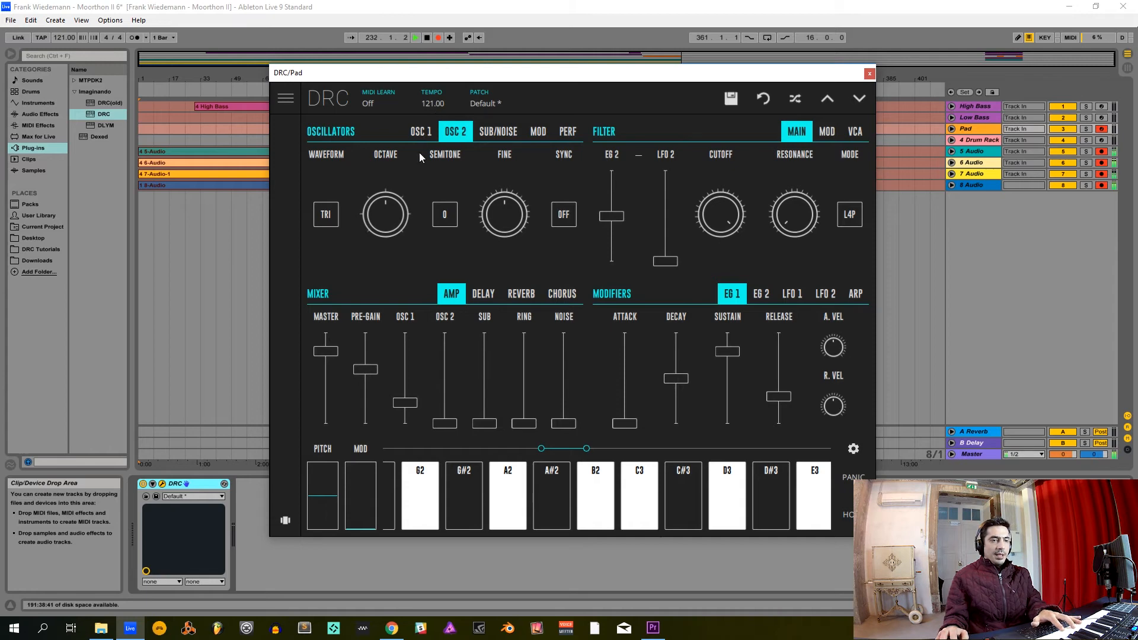
# - Raise the Pad synth's ring level to a little below half and lower the filter cutoff to about a quarter
pyautogui.click(422, 133)
pyautogui.moveTo(525, 424); pyautogui.dragTo(530, 387)
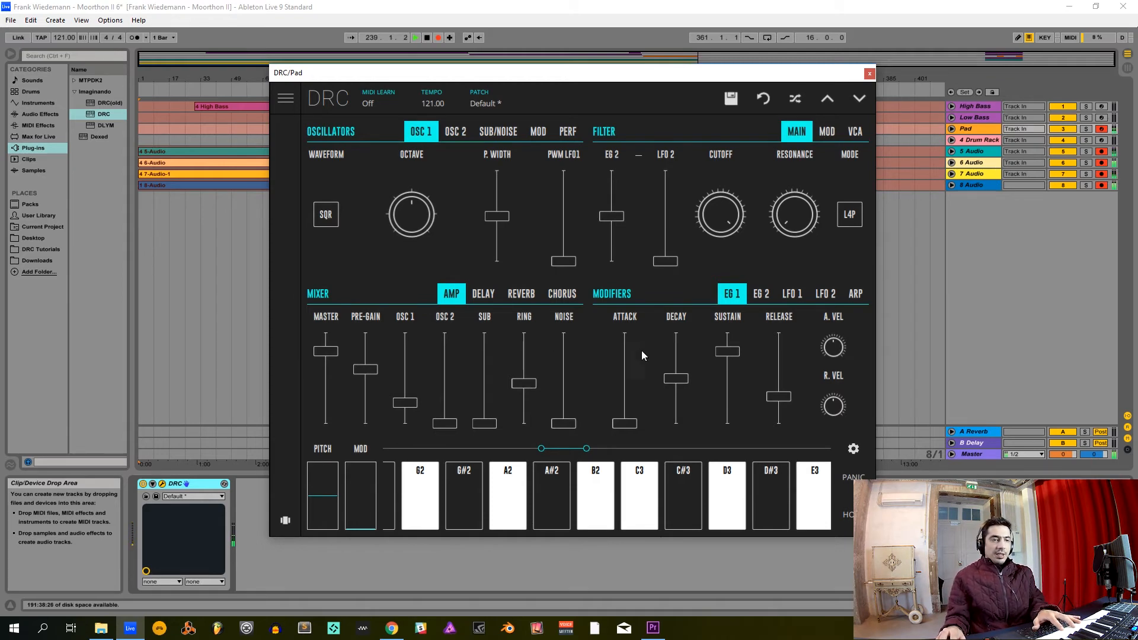
pyautogui.moveTo(720, 215); pyautogui.dragTo(716, 294)
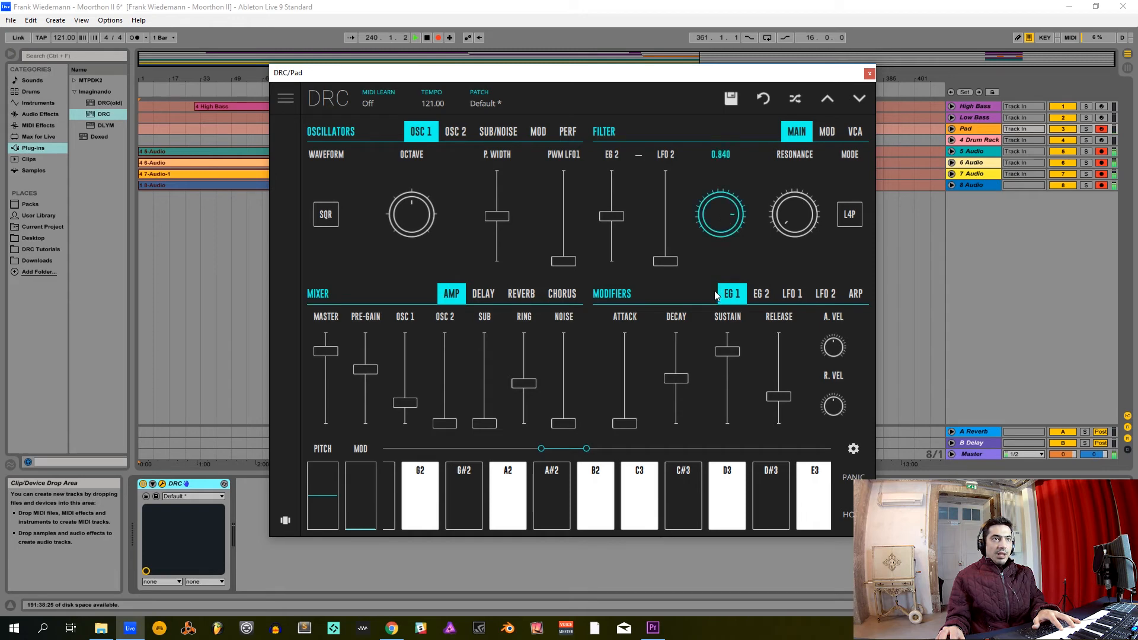
pyautogui.moveTo(715, 229); pyautogui.dragTo(712, 290)
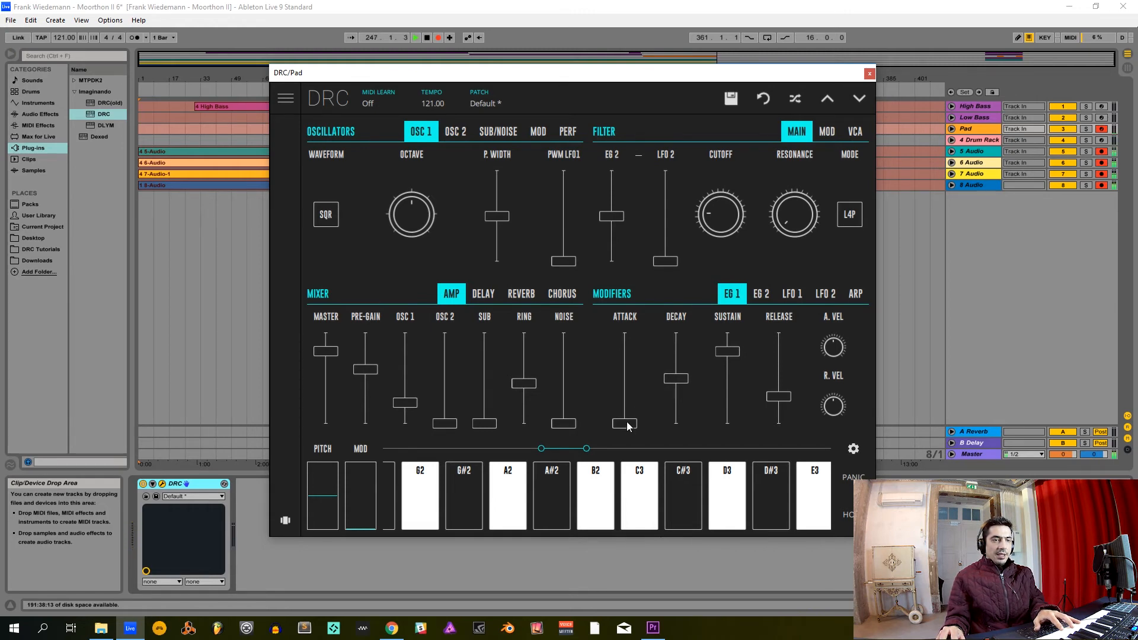
# - Set the Pad synth's EG 1 attack and sustain to about 0.3 each and its release to 0.328
pyautogui.moveTo(627, 423); pyautogui.dragTo(671, 379)
pyautogui.click(727, 401)
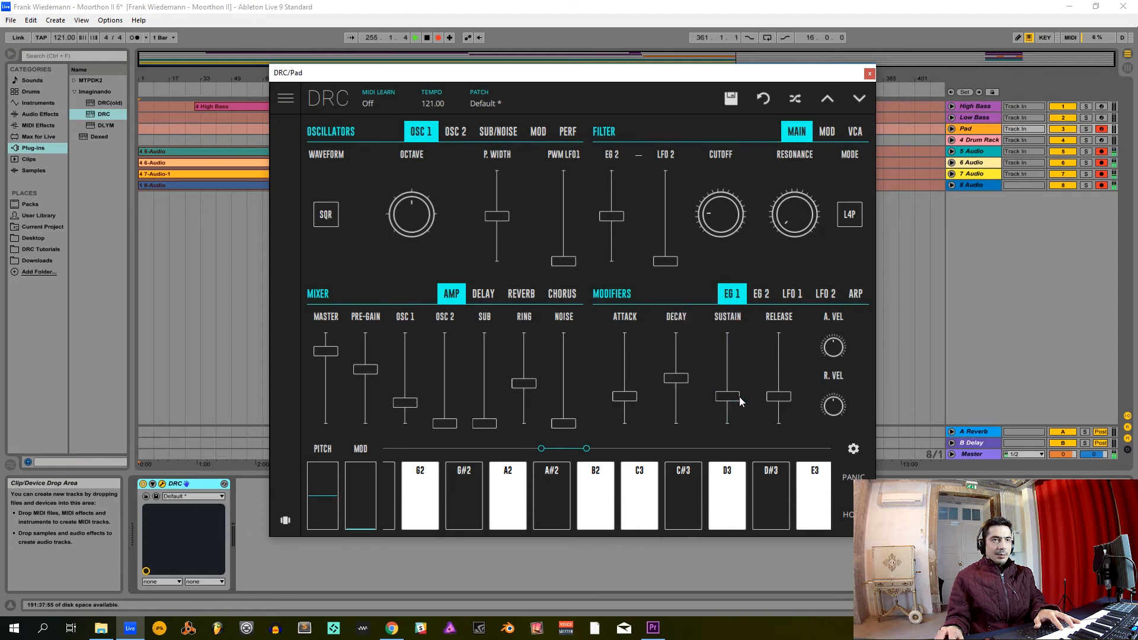
pyautogui.click(779, 398)
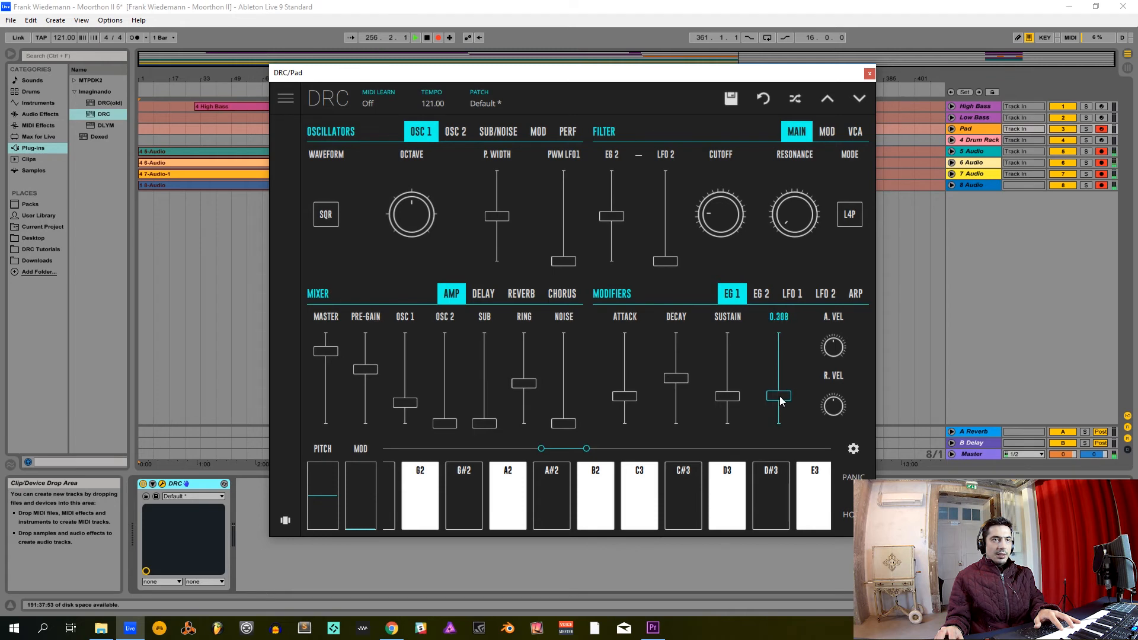
pyautogui.moveTo(786, 399); pyautogui.dragTo(785, 399)
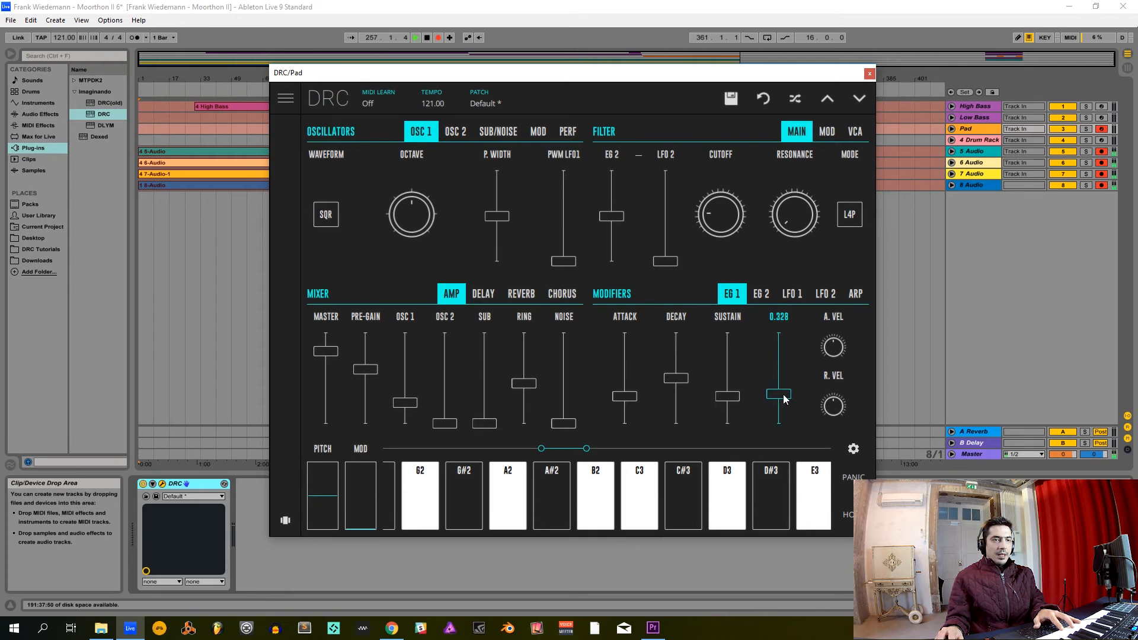
# - Set the Pad synth's EG 2 attack to about 0.4 and sustain to 0.393, and raise its release slightly
pyautogui.click(760, 296)
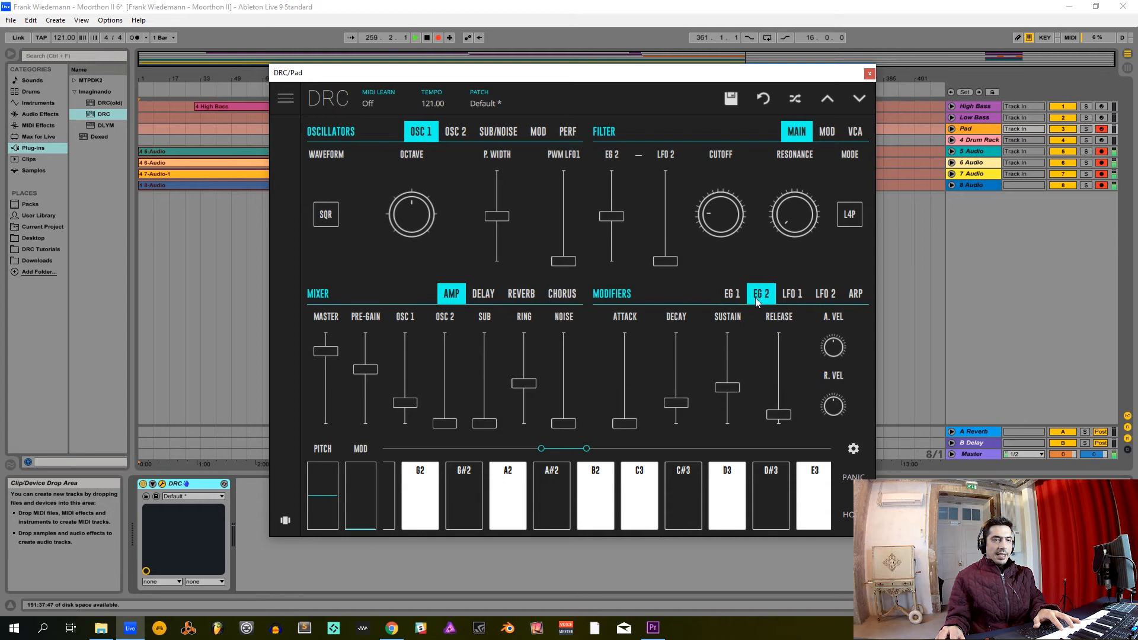
pyautogui.click(624, 385)
pyautogui.moveTo(623, 389); pyautogui.dragTo(632, 393)
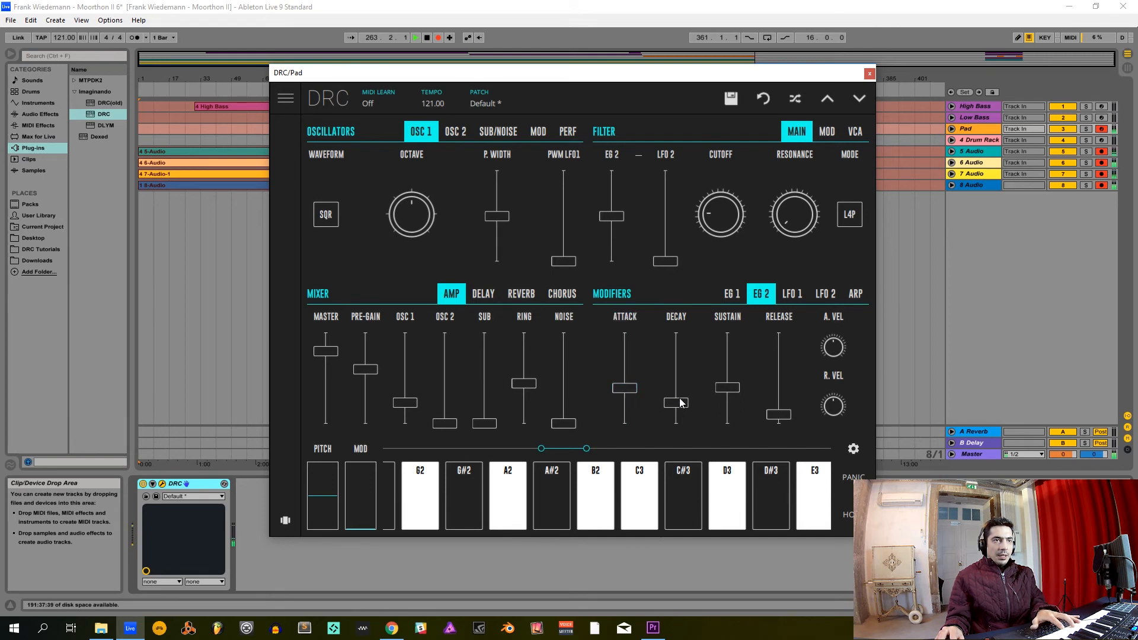
pyautogui.moveTo(675, 396); pyautogui.dragTo(730, 393)
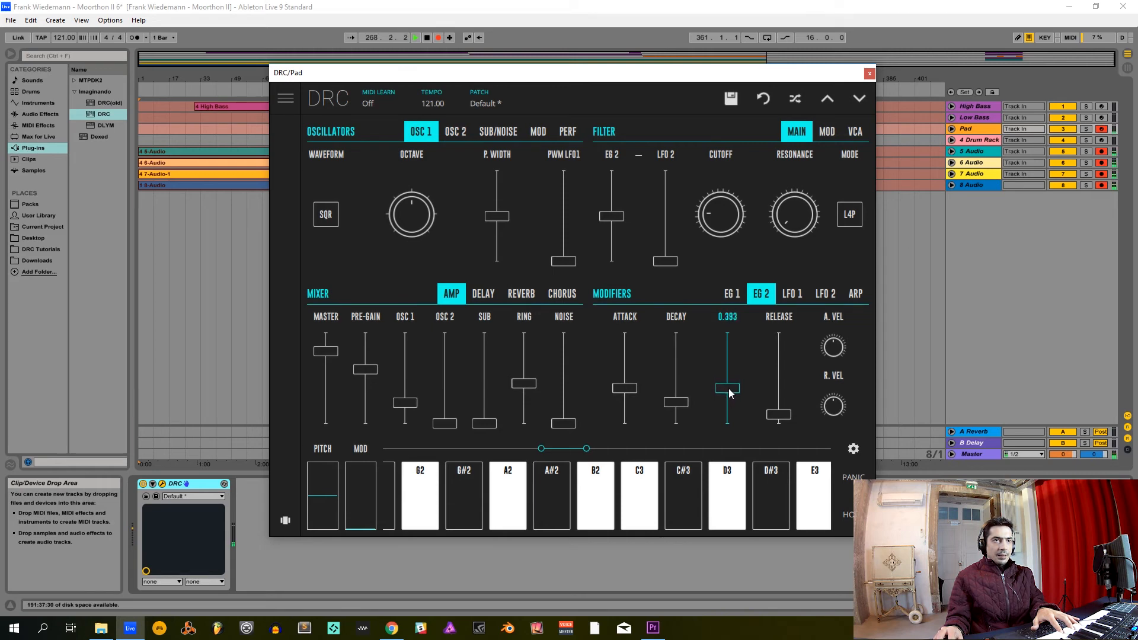
pyautogui.moveTo(786, 418); pyautogui.dragTo(787, 418)
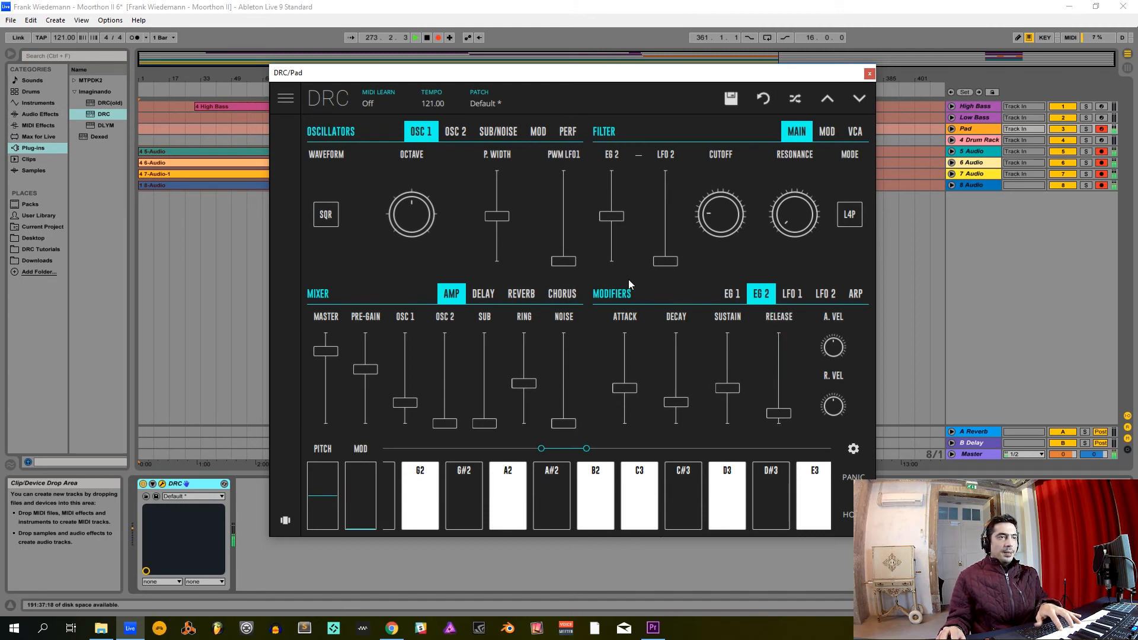
# - Raise the Pad synth's reverb amount to about 40 percent and reverb decay to about three quarters, and close the synth window
pyautogui.click(522, 295)
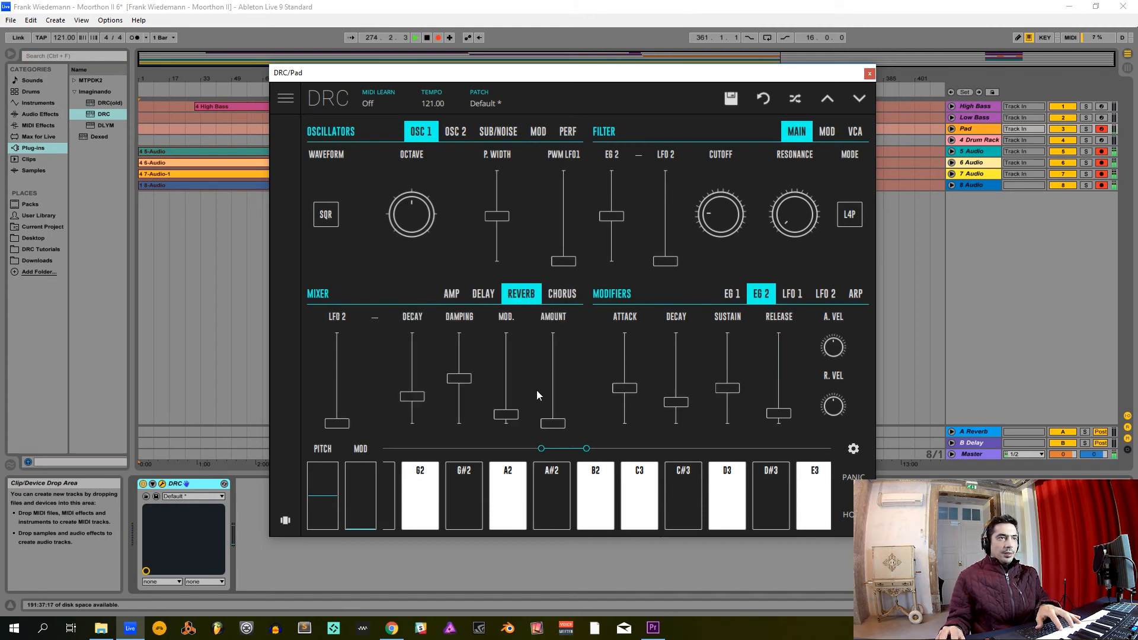
pyautogui.moveTo(551, 394); pyautogui.dragTo(558, 390)
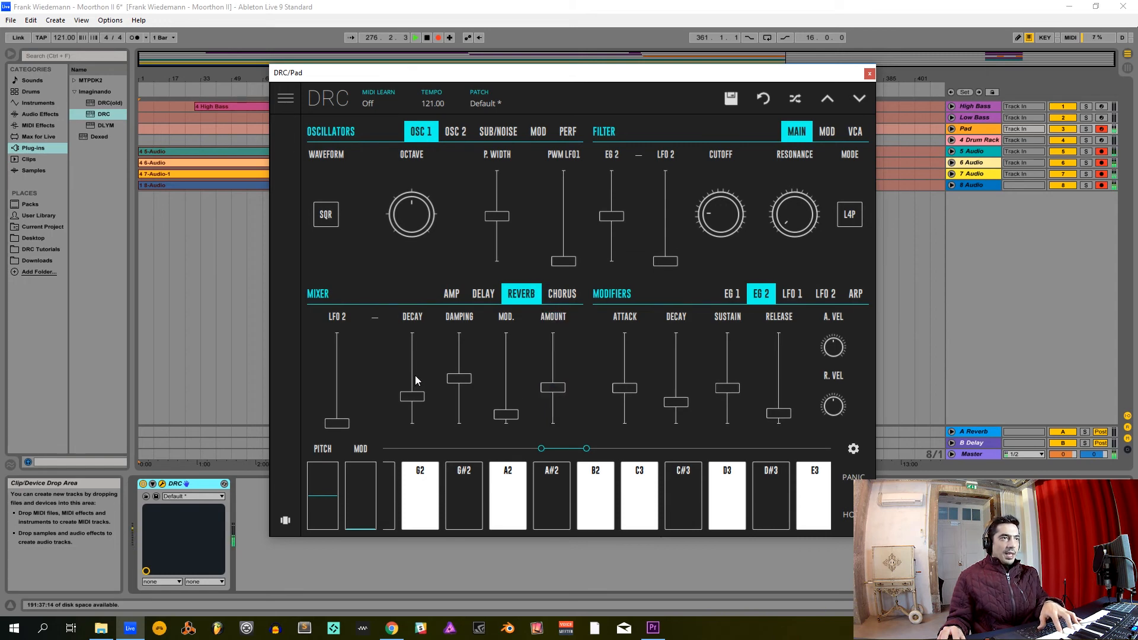
pyautogui.moveTo(417, 361); pyautogui.dragTo(432, 353)
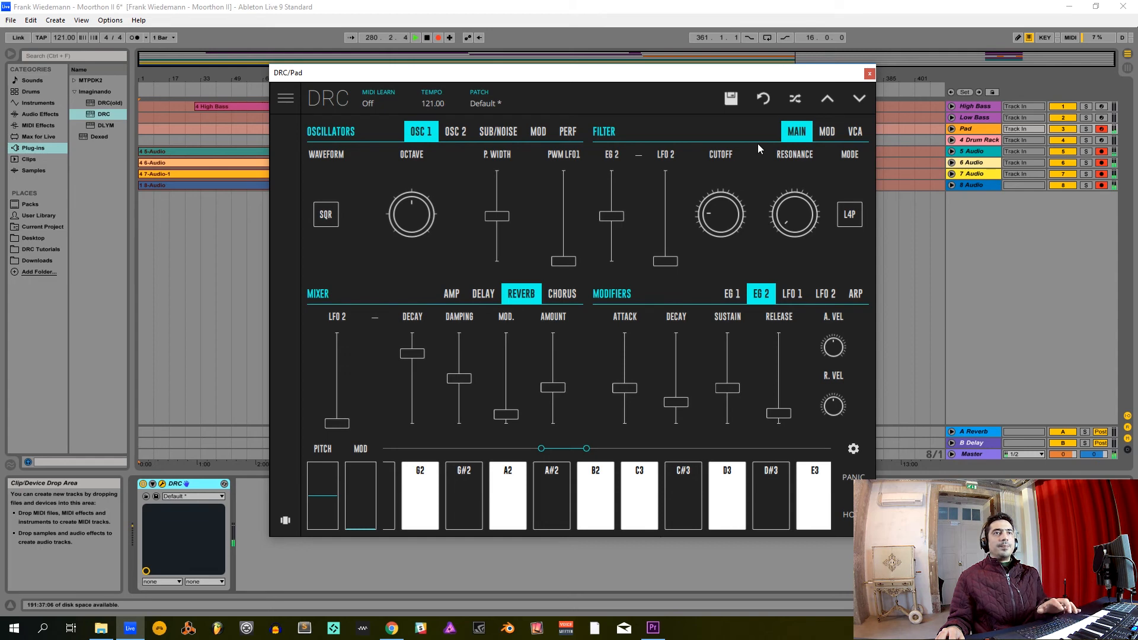
pyautogui.click(870, 73)
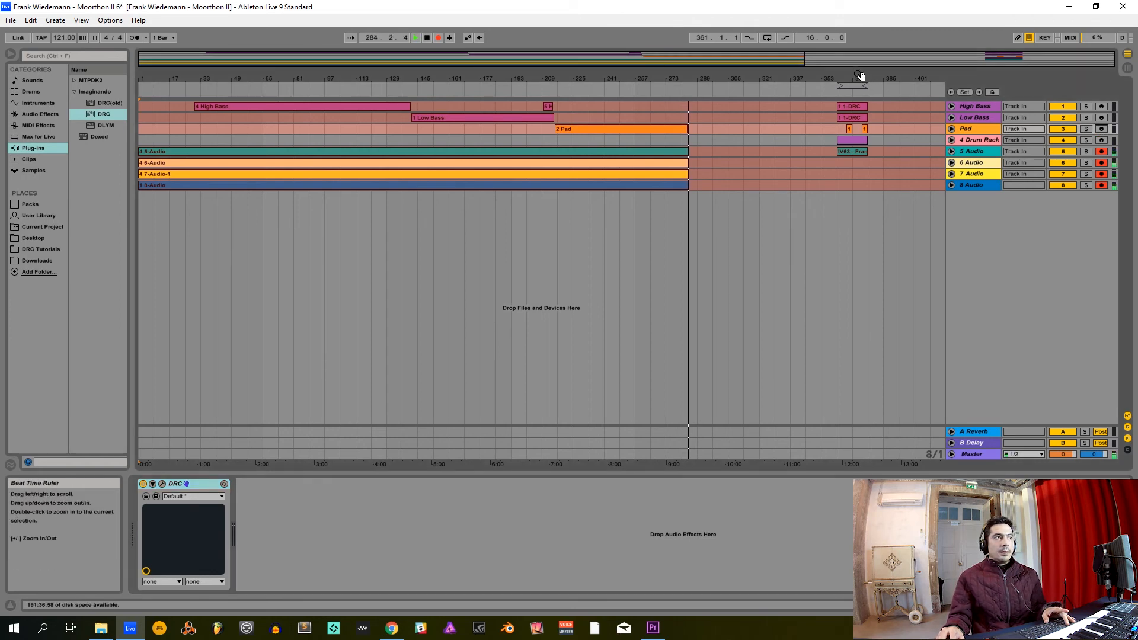
# - Move the block of clips starting at bar 361 on all tracks back to about bar 291 and start recording the arrangement
pyautogui.moveTo(859, 76); pyautogui.dragTo(856, 97)
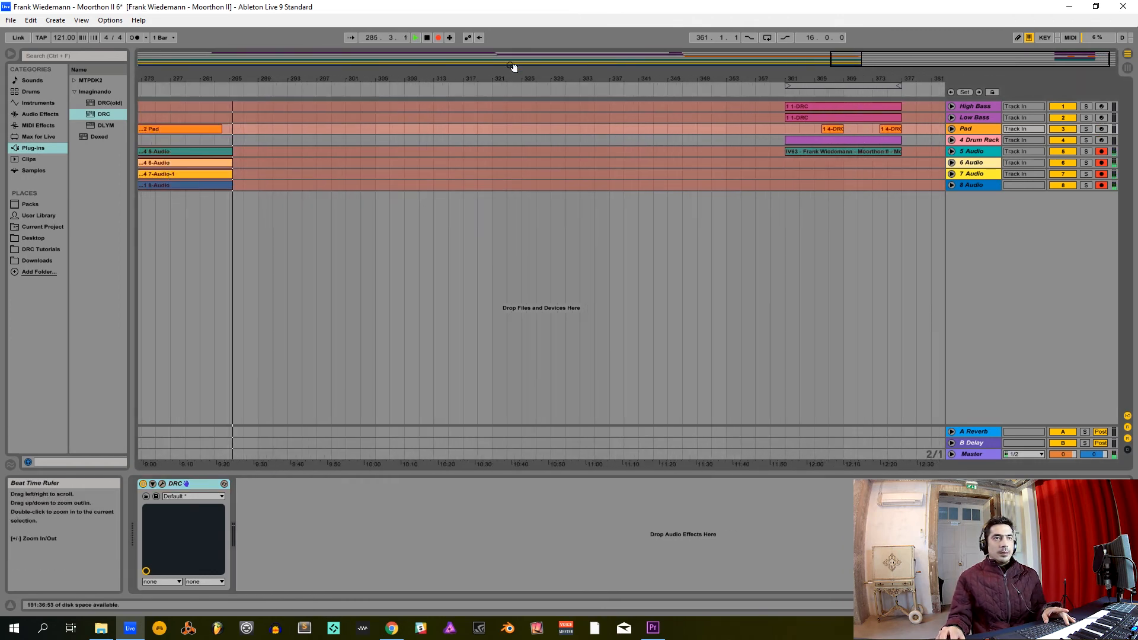
pyautogui.moveTo(794, 183); pyautogui.dragTo(901, 107)
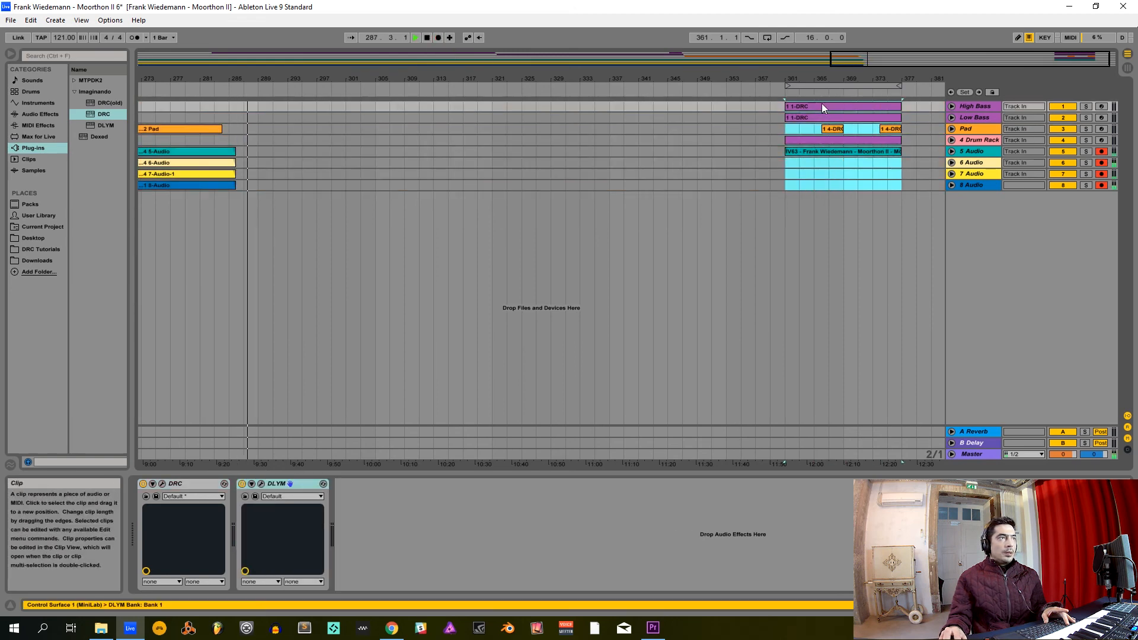
pyautogui.moveTo(822, 104); pyautogui.dragTo(335, 97)
pyautogui.click(438, 37)
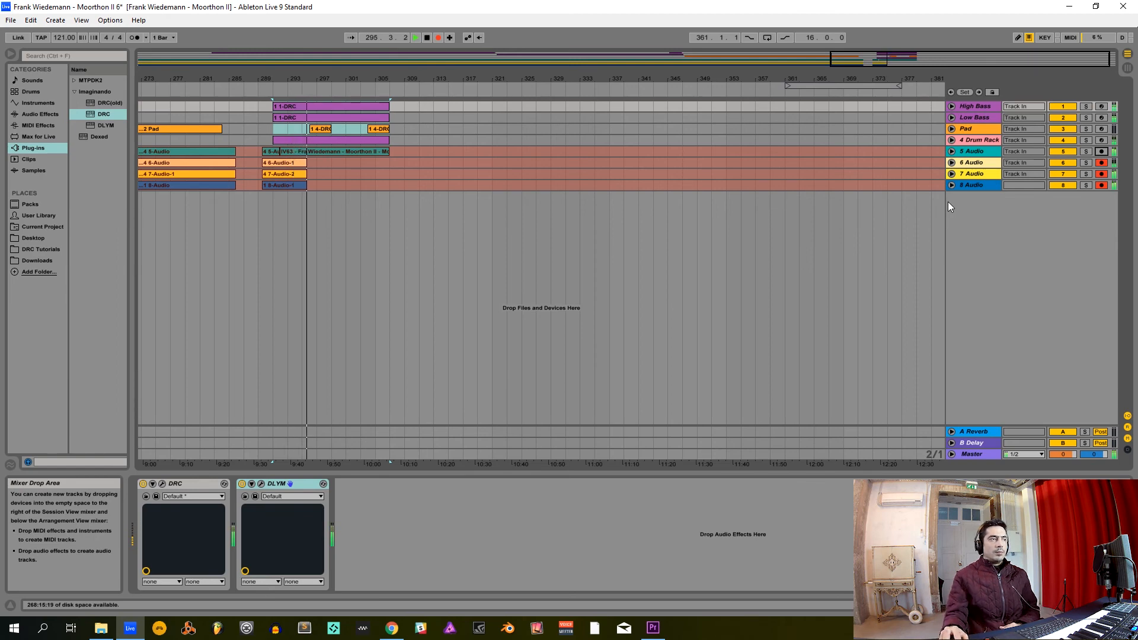
# - Open the High Bass synth and sweep its filter cutoff up through about 0.346, then back down while the arrangement plays
pyautogui.click(975, 106)
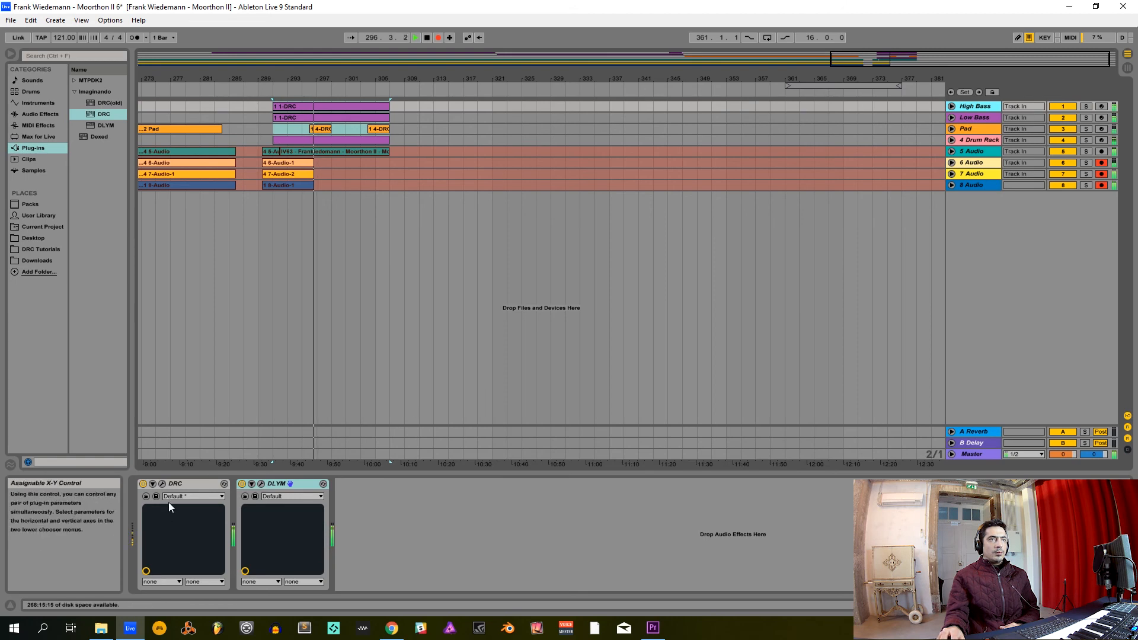
pyautogui.click(162, 483)
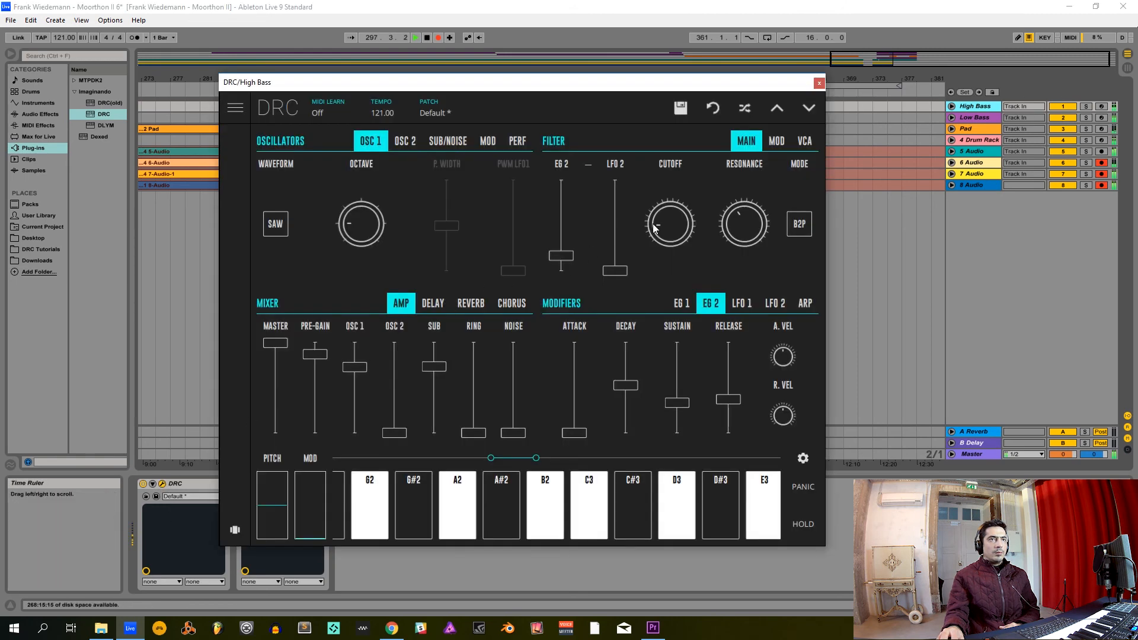
pyautogui.moveTo(666, 217); pyautogui.dragTo(666, 196)
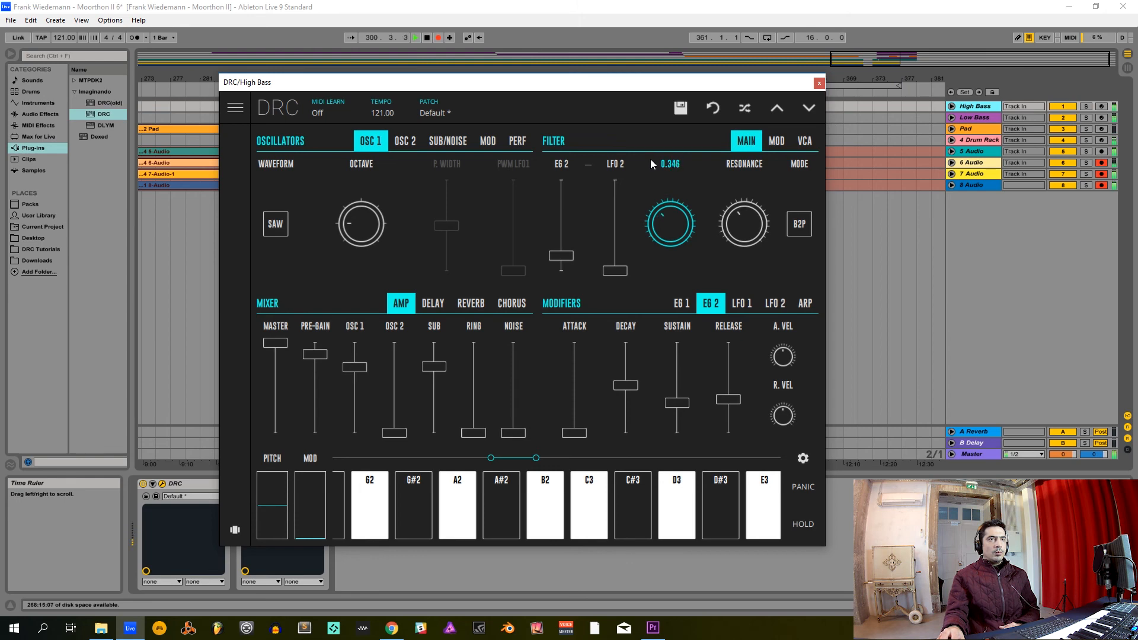
pyautogui.moveTo(652, 183); pyautogui.dragTo(656, 176)
pyautogui.moveTo(642, 197)
pyautogui.mouseDown()
pyautogui.moveTo(639, 208)
pyautogui.moveTo(638, 169)
pyautogui.moveTo(638, 211)
pyautogui.mouseUp()
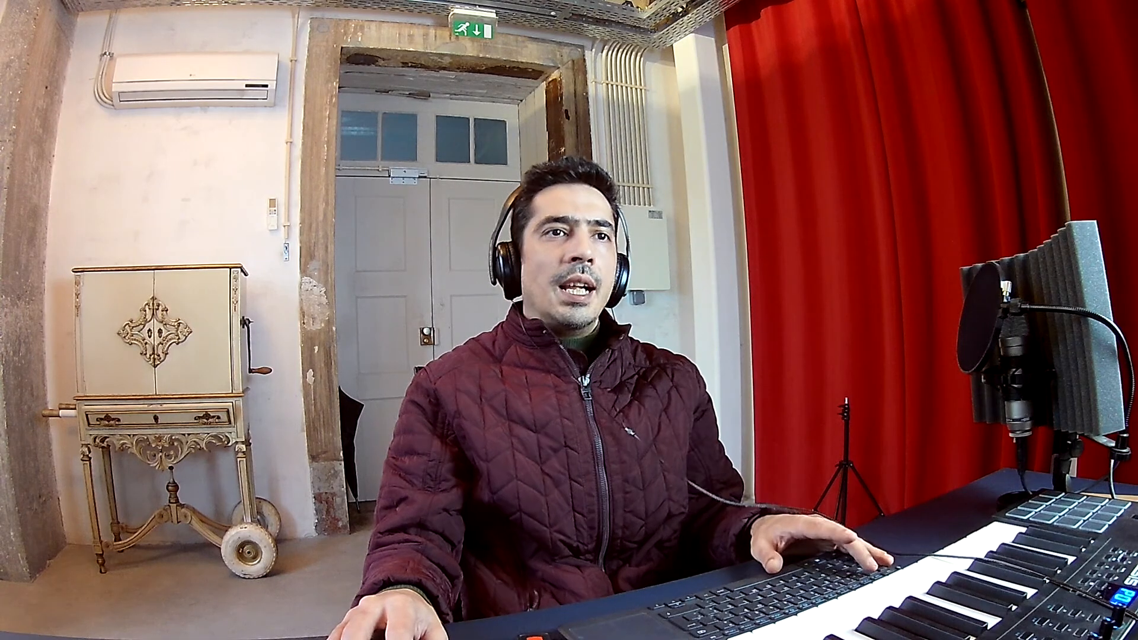